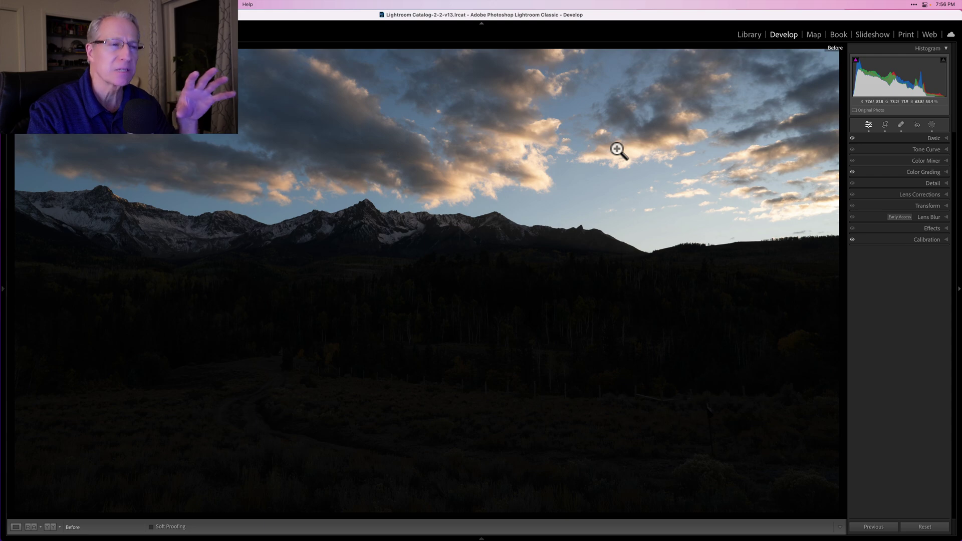
# - Compare the finished mountain landscape edit with its unedited original
pyautogui.press('\\')
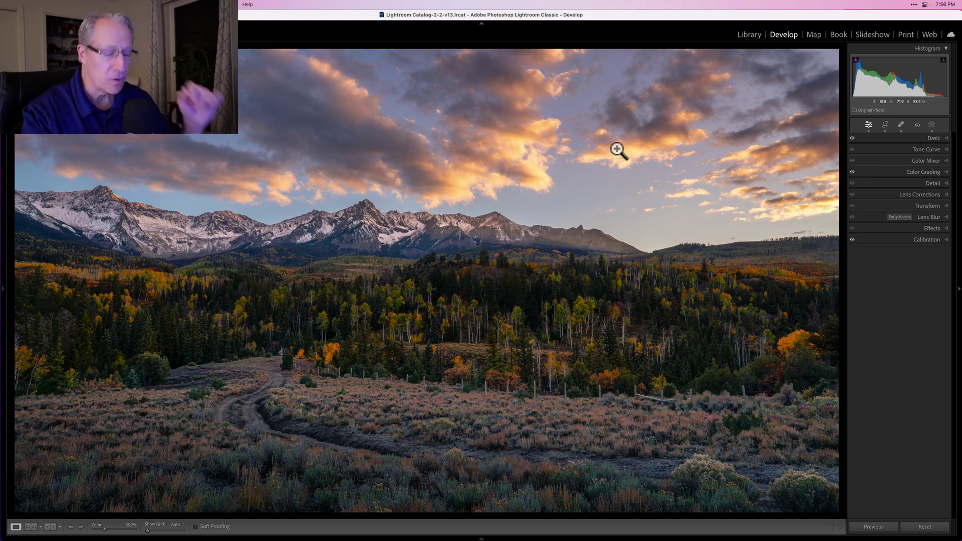
pyautogui.press('\\')
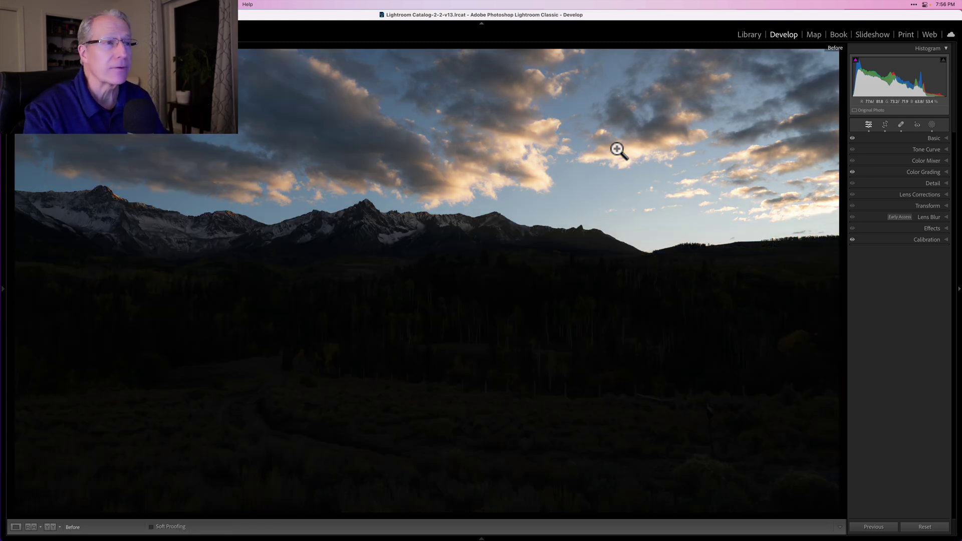
pyautogui.press('\\')
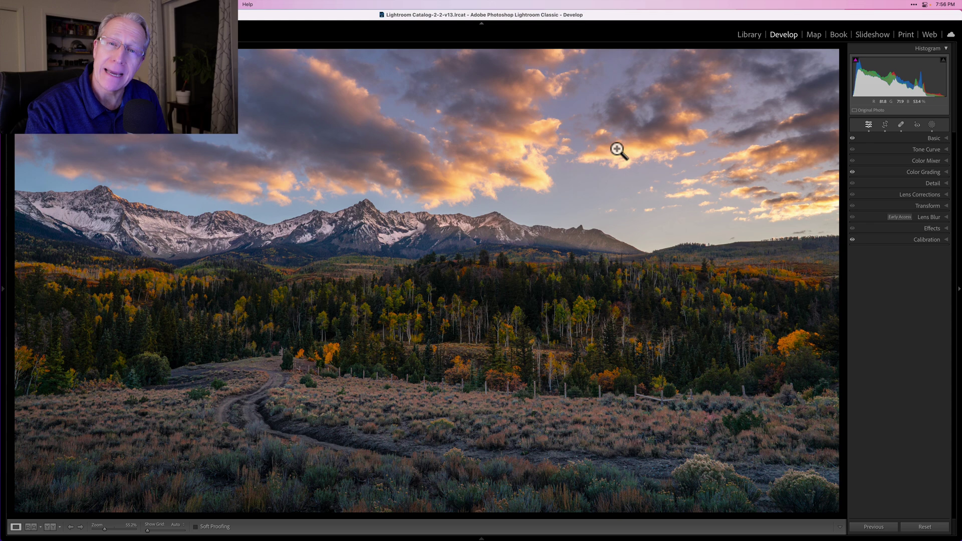
# - Review the photo's Basic white balance, tone and vibrance adjustments
pyautogui.click(885, 137)
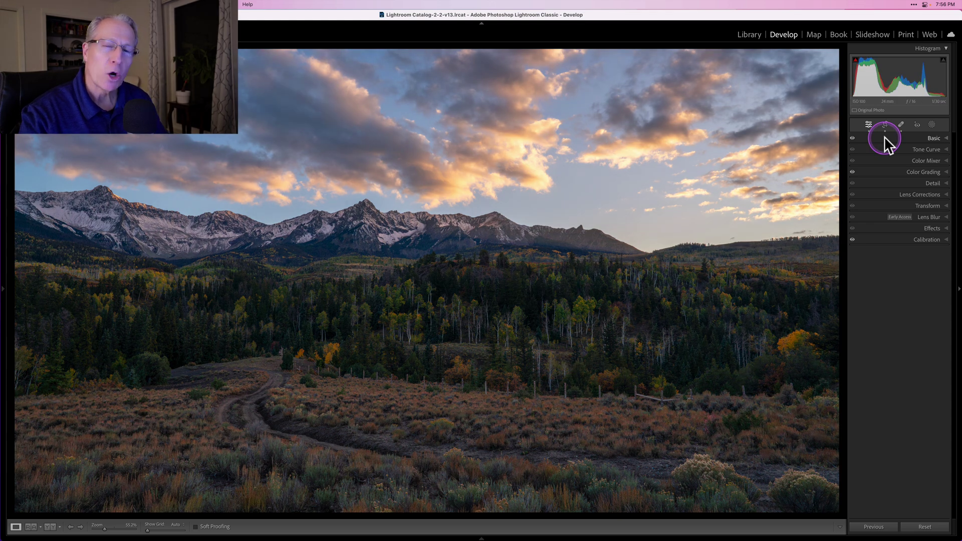
pyautogui.click(884, 138)
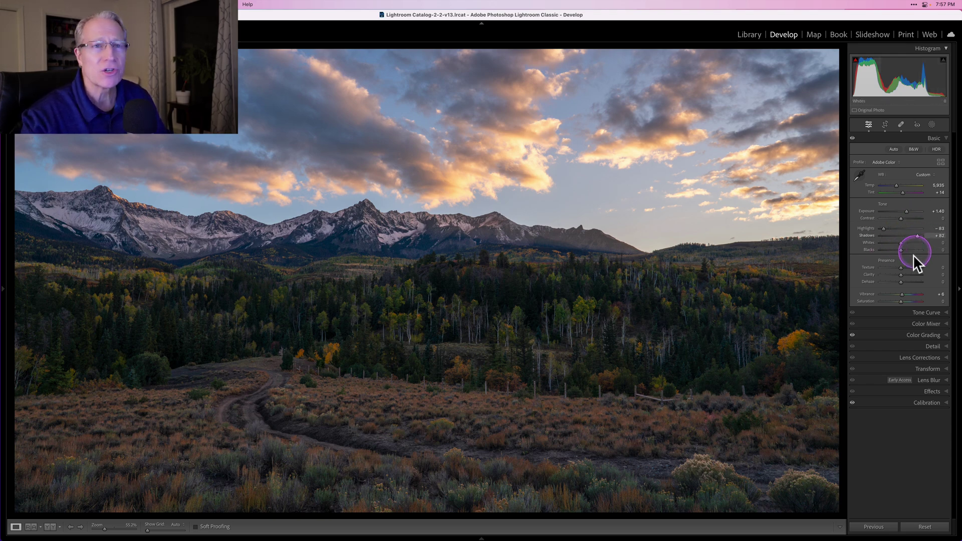
pyautogui.click(893, 137)
# - Review the Color Grading settings for shadows and highlights and compare the photo with and without them
pyautogui.click(883, 173)
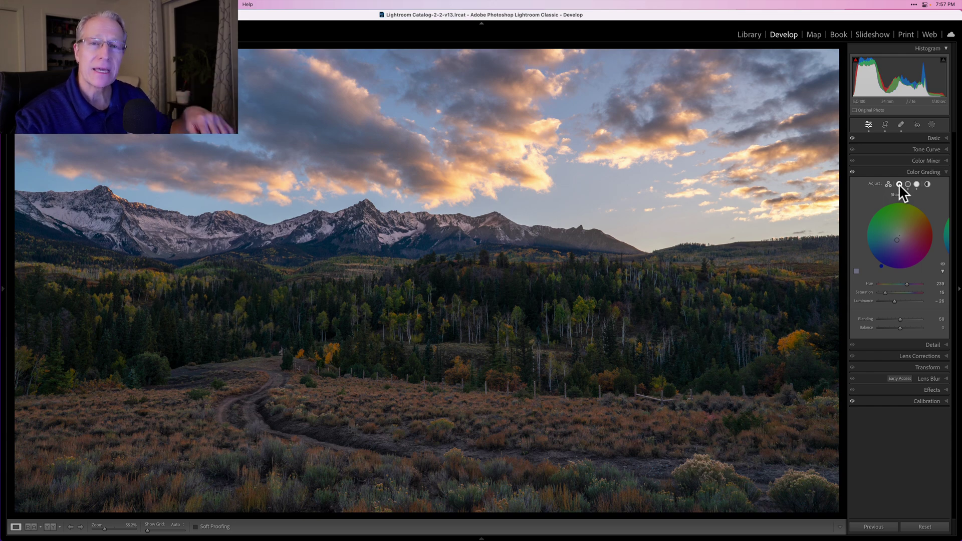
pyautogui.click(899, 184)
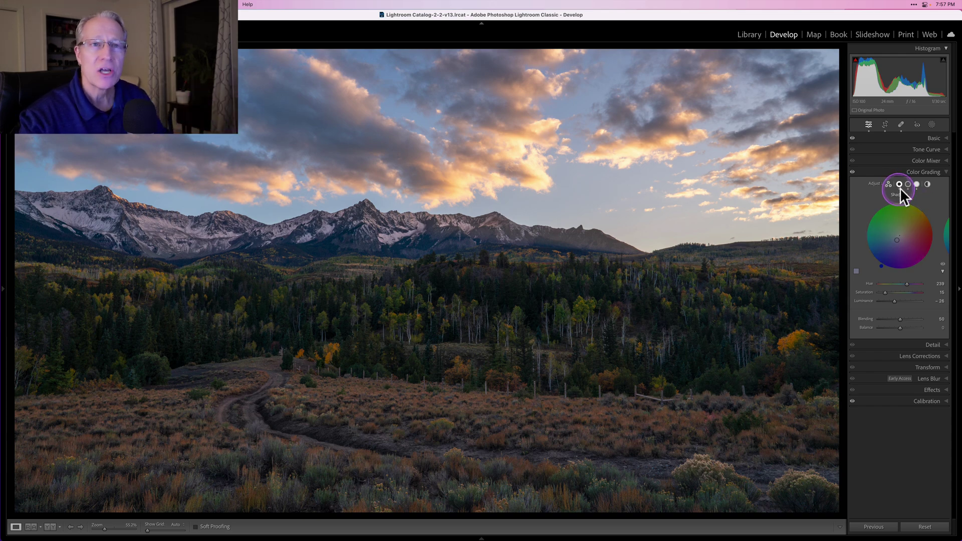
pyautogui.click(916, 185)
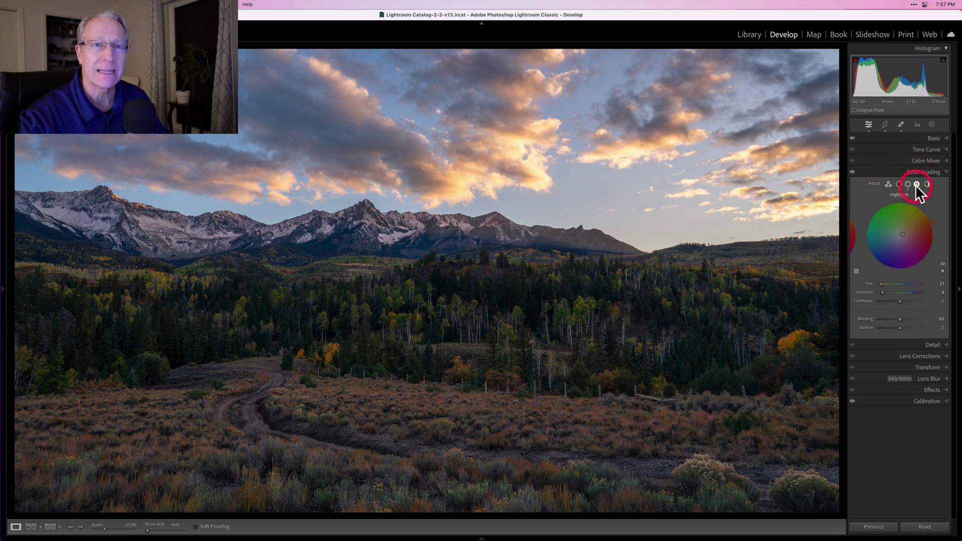
pyautogui.moveTo(894, 301)
pyautogui.mouseDown()
pyautogui.moveTo(892, 310)
pyautogui.moveTo(881, 286)
pyautogui.moveTo(913, 294)
pyautogui.mouseUp()
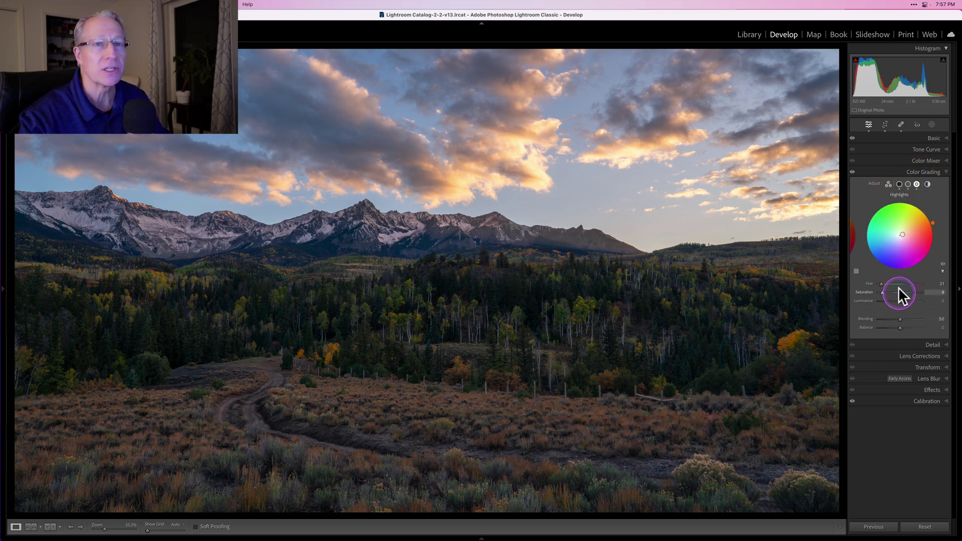
pyautogui.click(853, 172)
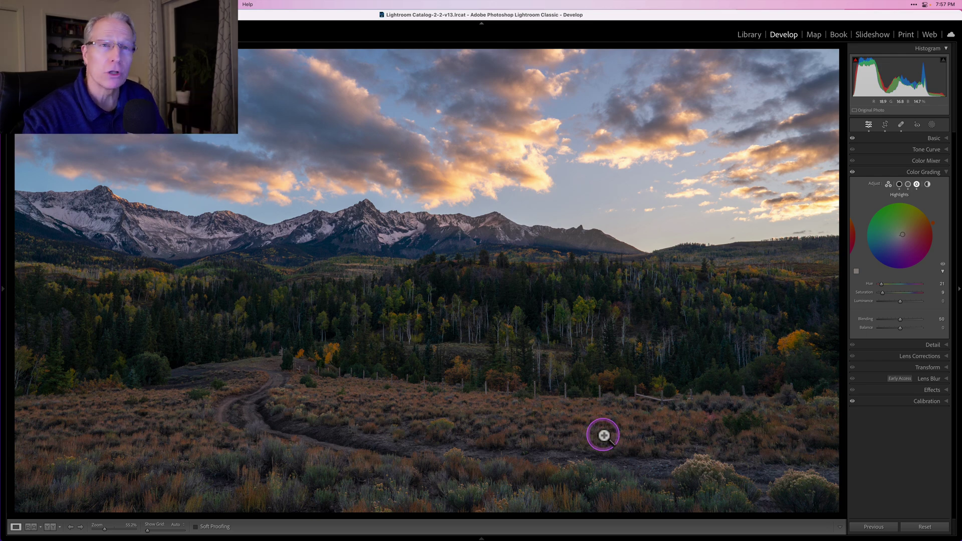
pyautogui.click(871, 172)
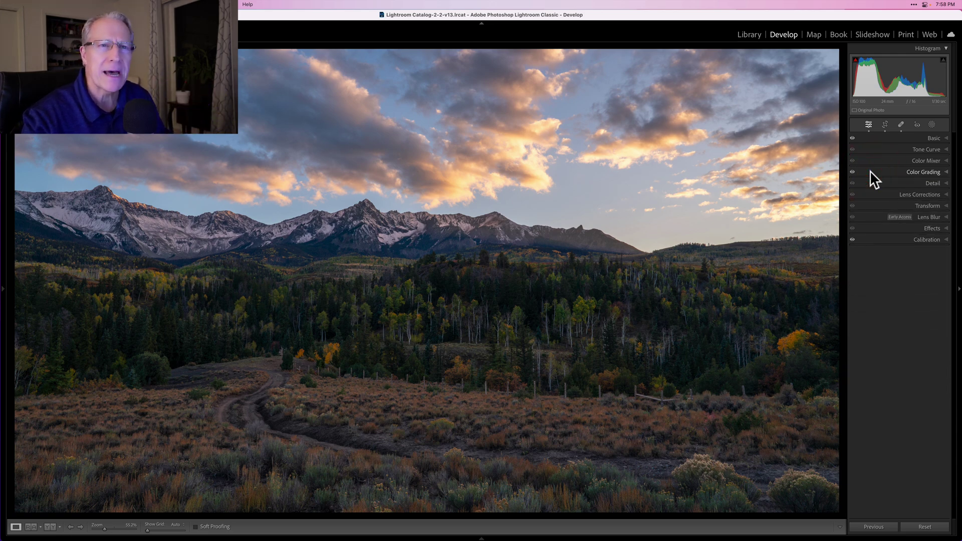
# - Compare the photo with and without the Calibration adjustments and review the red, green and blue primary saturation settings
pyautogui.click(854, 241)
pyautogui.click(854, 241)
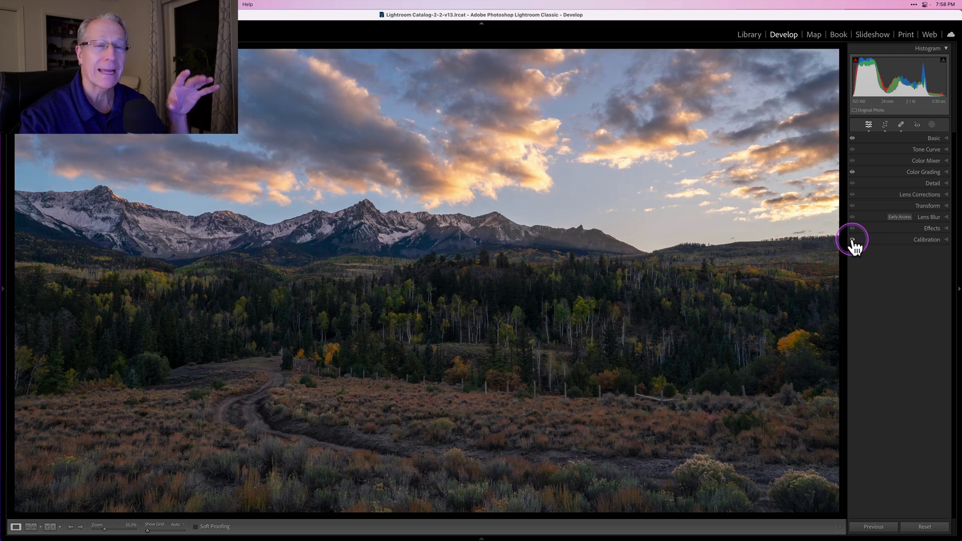
pyautogui.click(892, 240)
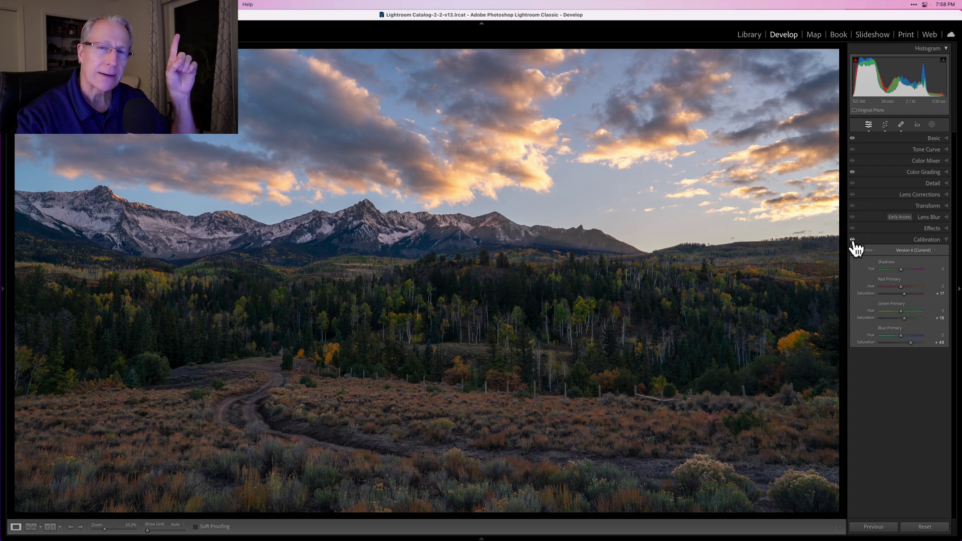
pyautogui.click(876, 238)
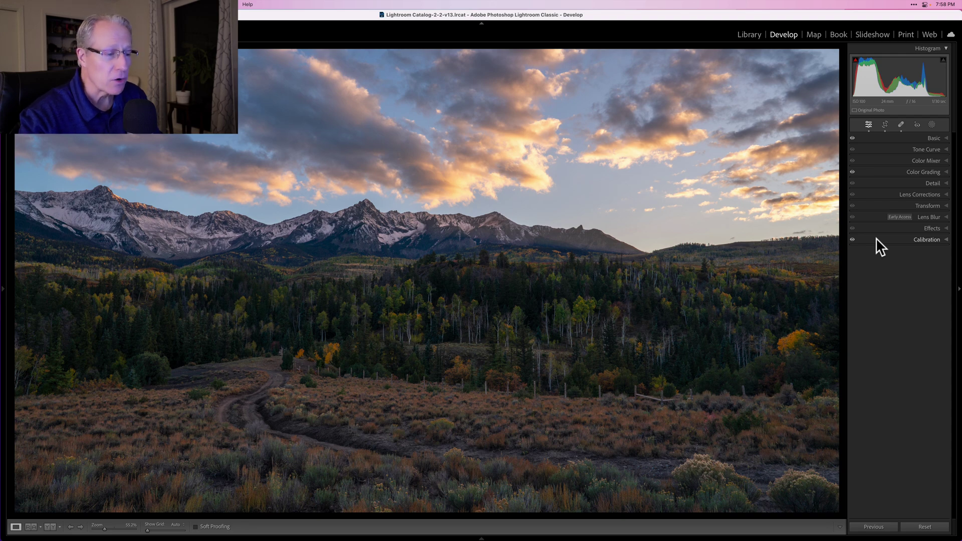
pyautogui.click(956, 196)
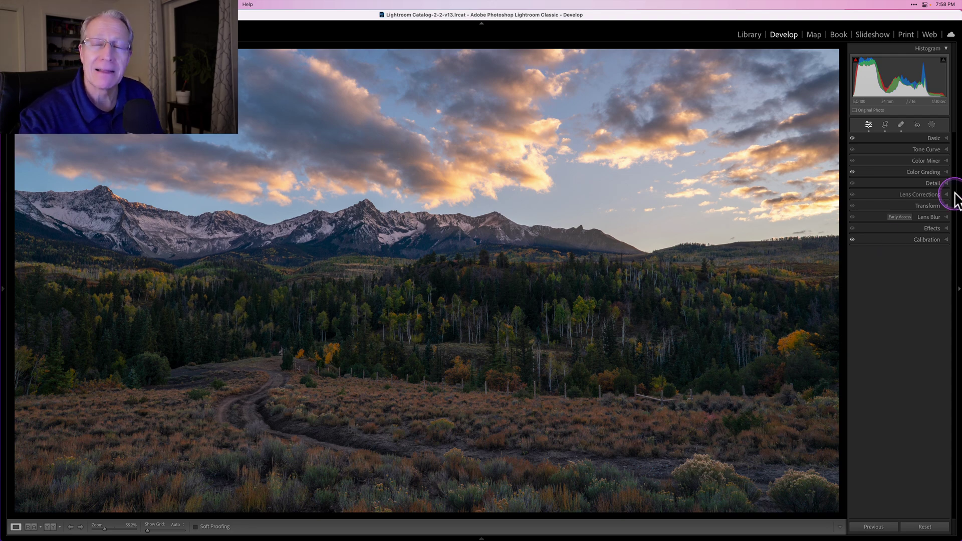
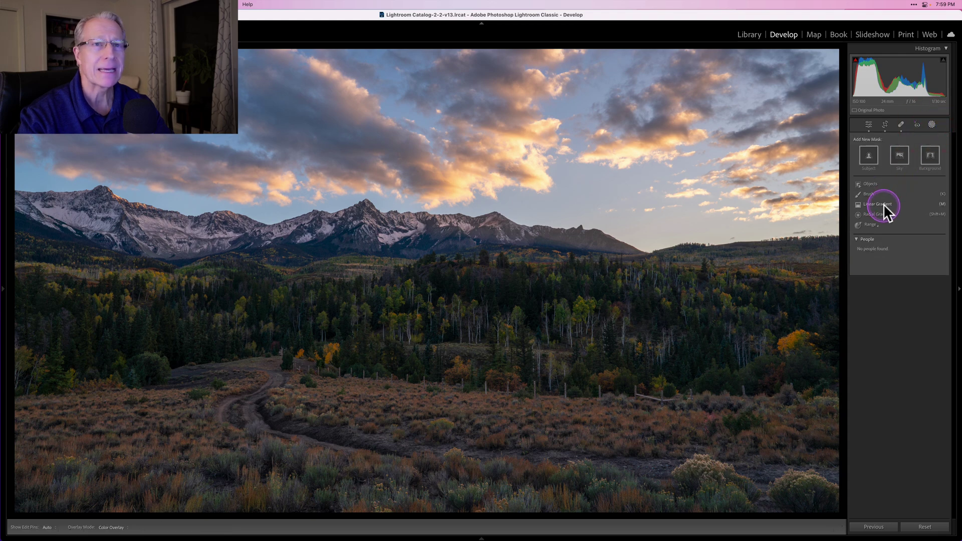
# - Add a linear gradient mask covering the foreground and fading up into the trees, and raise its Exposure to 0.37
pyautogui.click(883, 204)
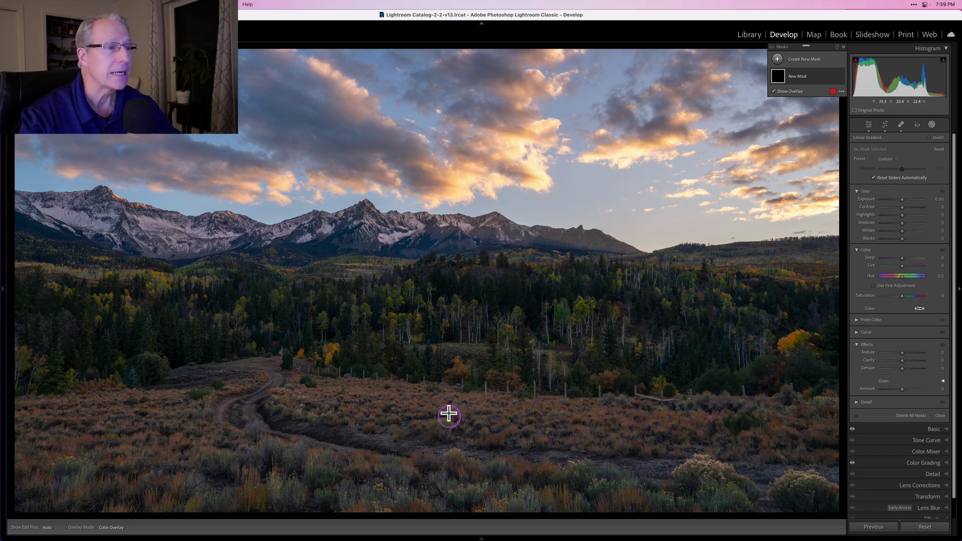
pyautogui.moveTo(449, 415); pyautogui.dragTo(454, 306)
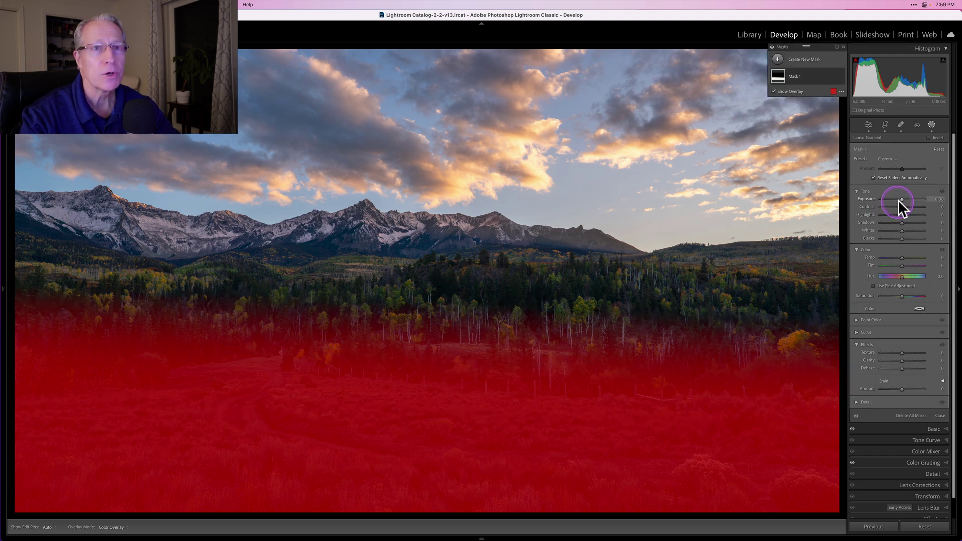
pyautogui.moveTo(898, 200); pyautogui.dragTo(906, 198)
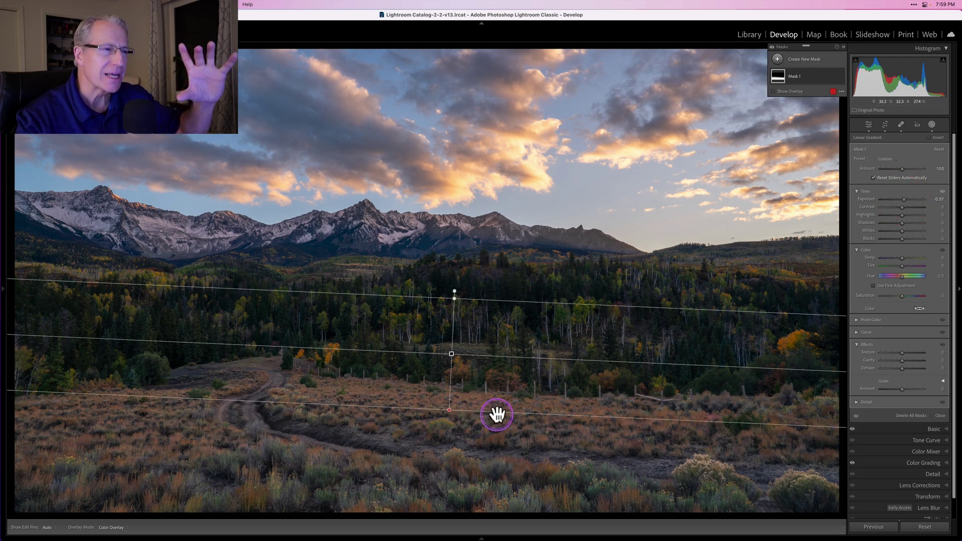
# - Shift the foreground gradient slightly lower in the photo and set its Texture to 34
pyautogui.click(474, 299)
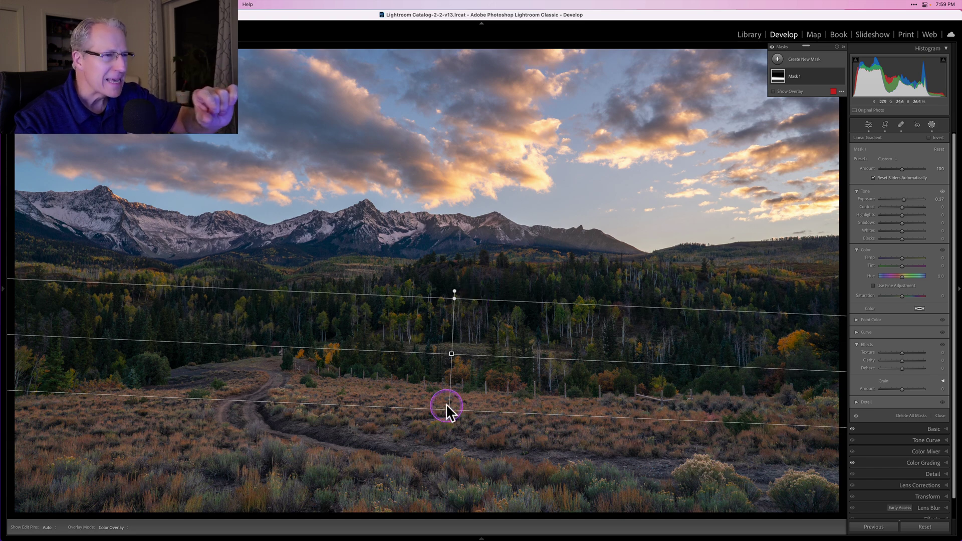
pyautogui.click(593, 394)
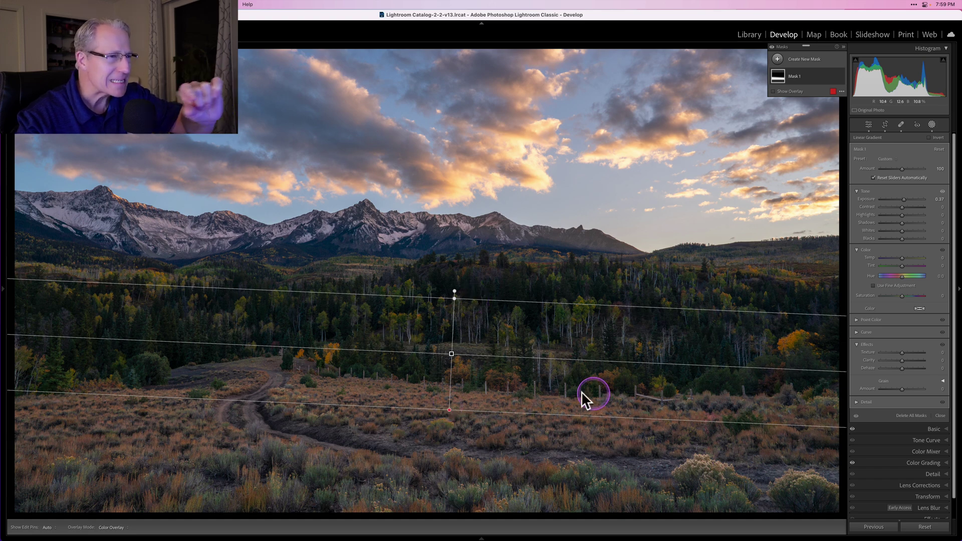
pyautogui.click(451, 356)
pyautogui.moveTo(450, 356)
pyautogui.mouseDown()
pyautogui.moveTo(452, 370)
pyautogui.moveTo(454, 361)
pyautogui.mouseUp()
pyautogui.click(822, 286)
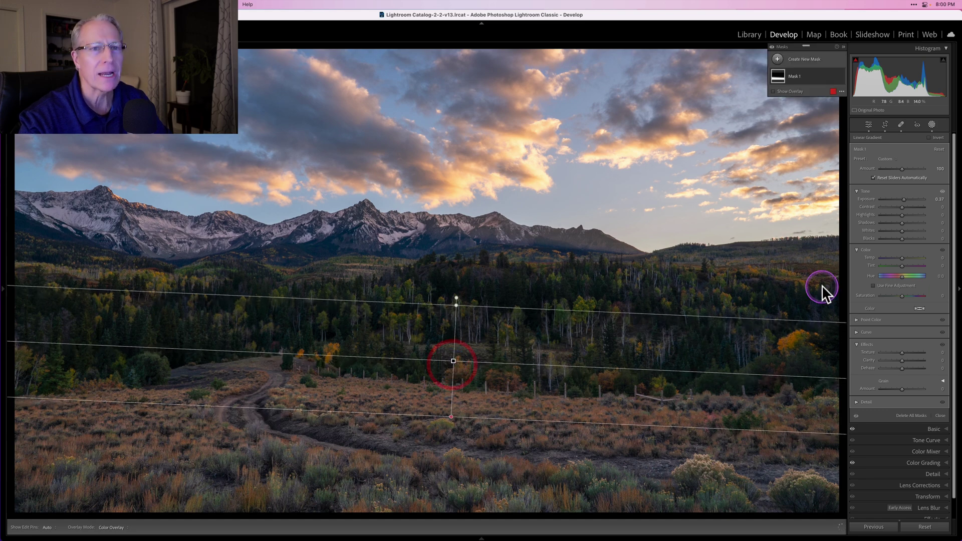
pyautogui.click(903, 352)
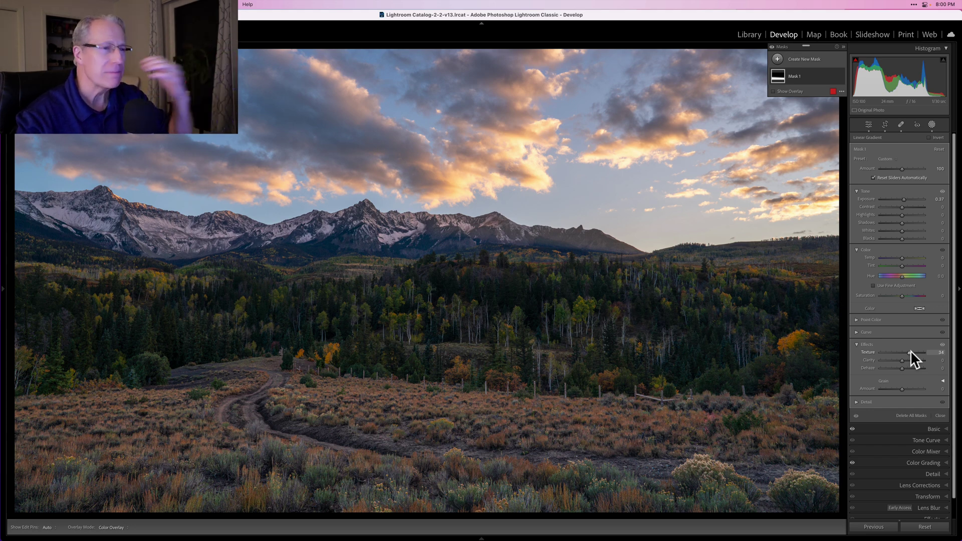
pyautogui.click(888, 205)
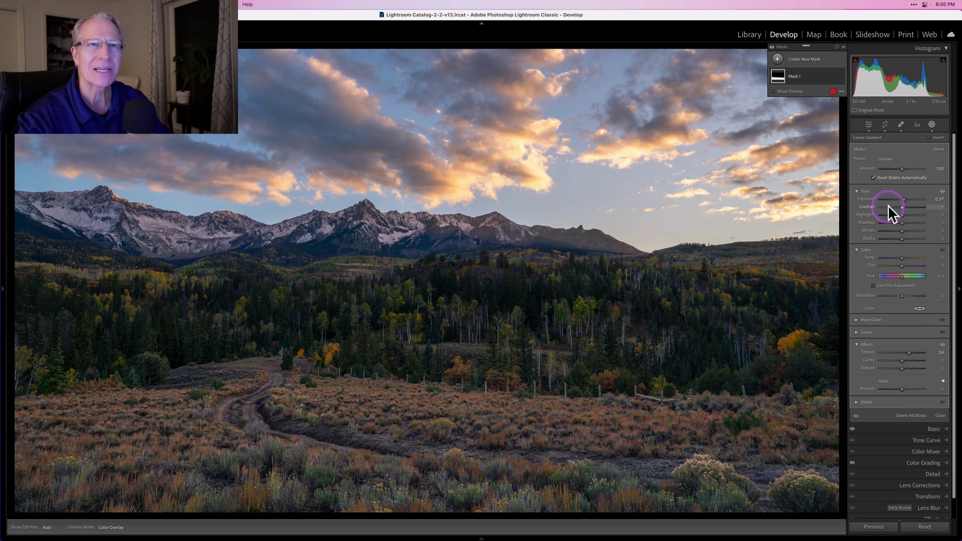
# - Add a second linear gradient mask that covers the sky and fades out down through the mountain range
pyautogui.moveTo(837, 131)
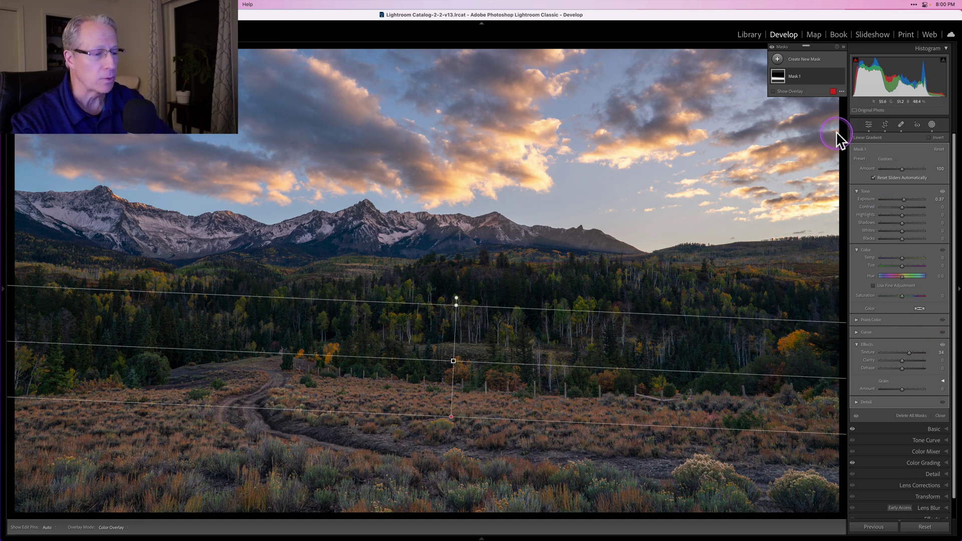
pyautogui.click(777, 59)
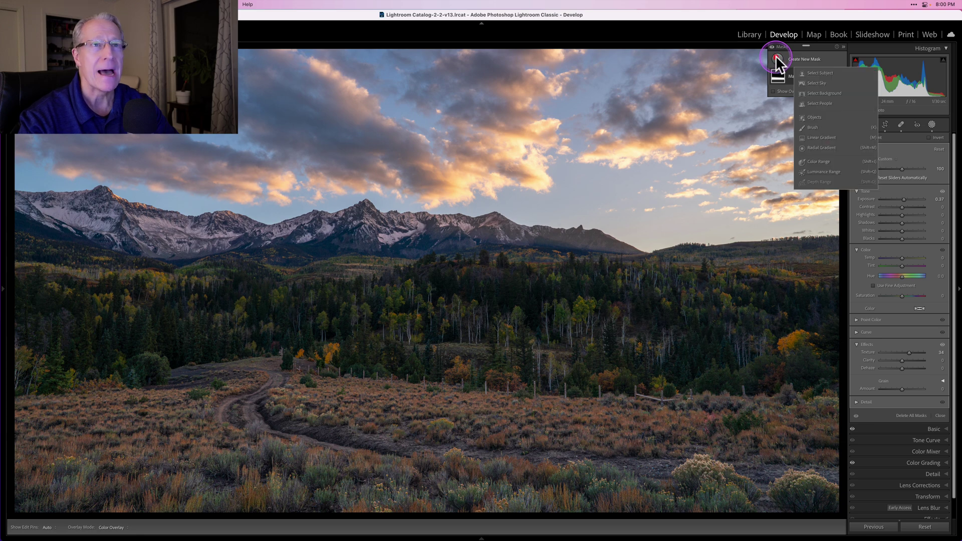
pyautogui.click(827, 129)
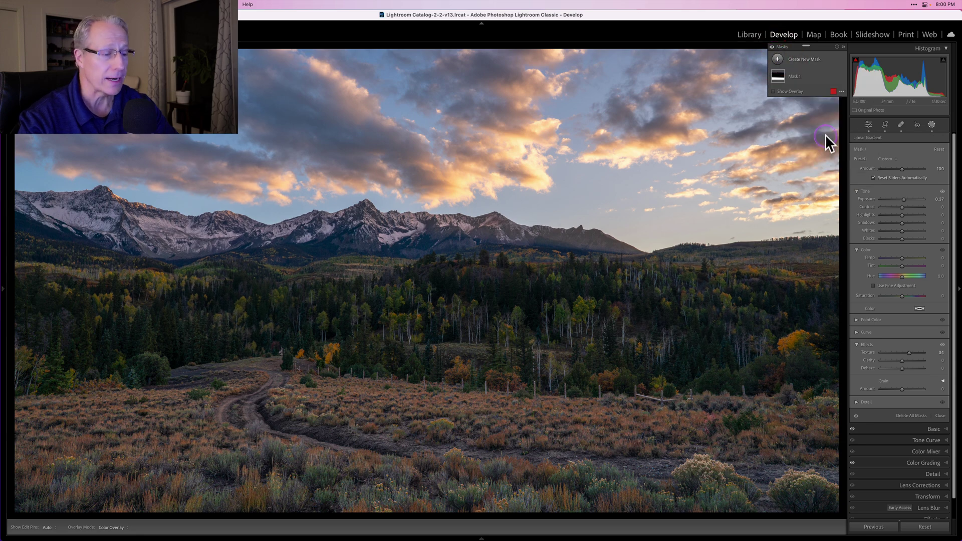
pyautogui.click(466, 156)
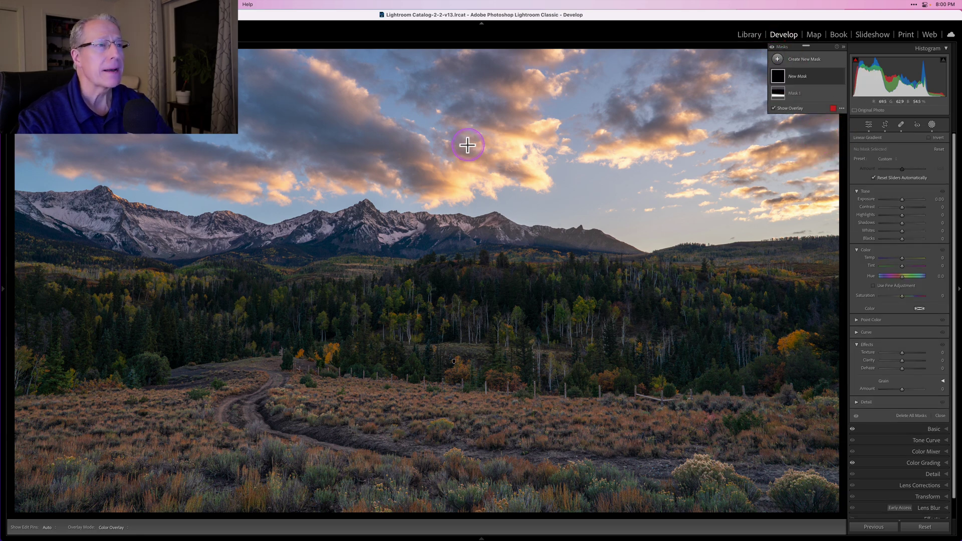
pyautogui.moveTo(466, 157); pyautogui.dragTo(462, 253)
pyautogui.moveTo(465, 204); pyautogui.dragTo(464, 204)
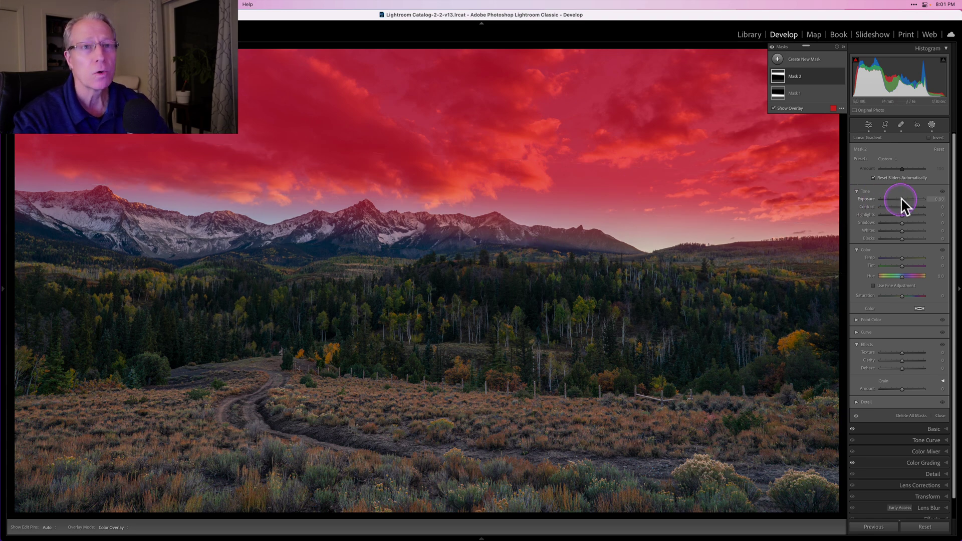
# - Set the sky gradient's Exposure to −0.13, Highlights to −12, Temp to 11 and Tint to 14
pyautogui.moveTo(903, 199); pyautogui.dragTo(899, 212)
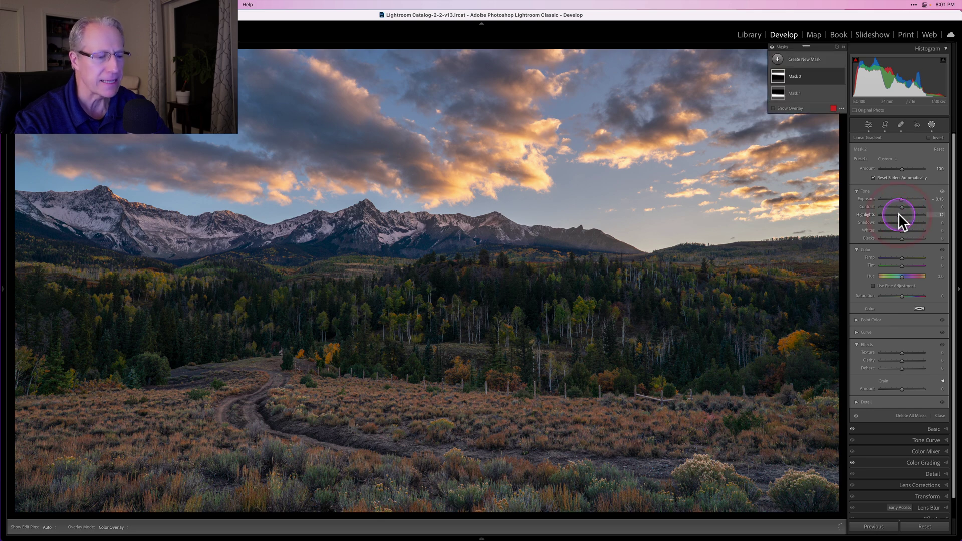
pyautogui.moveTo(904, 256); pyautogui.dragTo(904, 257)
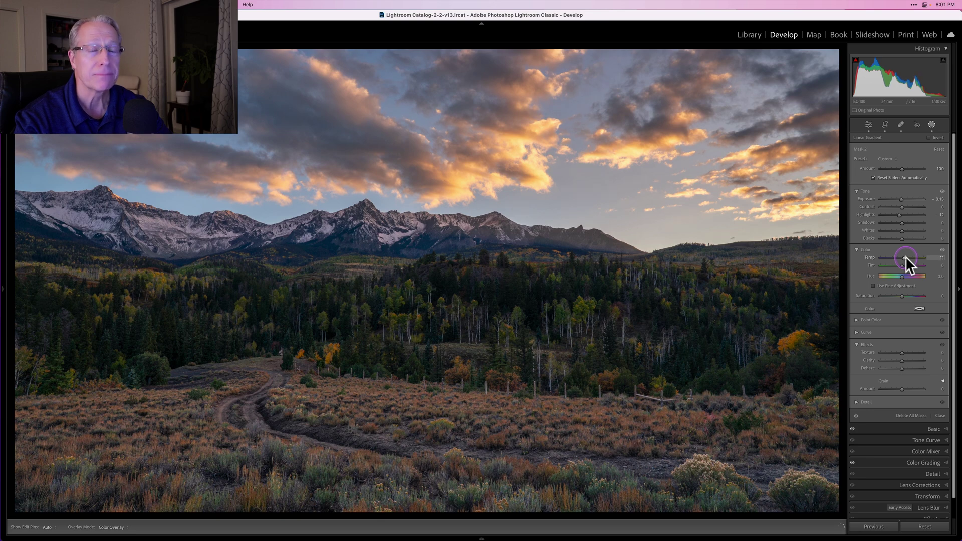
pyautogui.moveTo(906, 257); pyautogui.dragTo(903, 265)
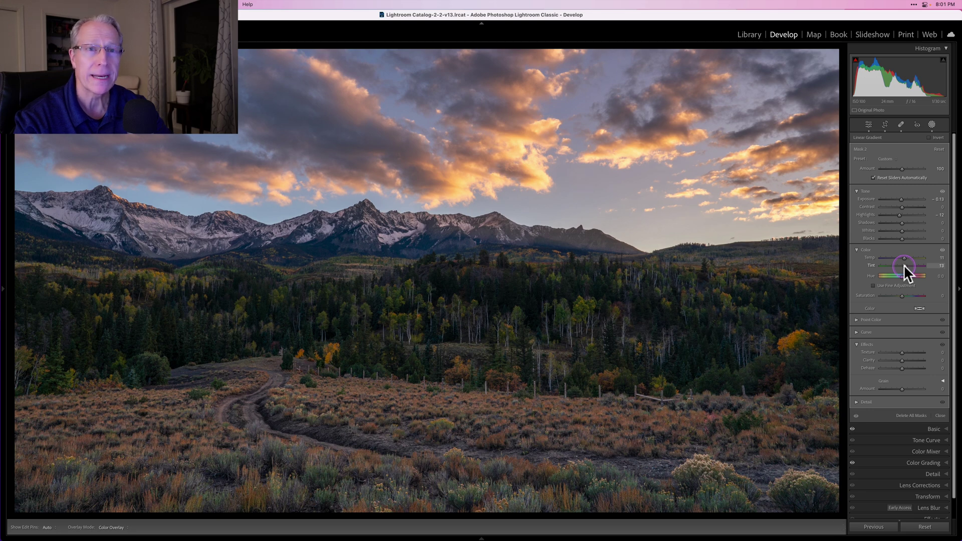
pyautogui.moveTo(905, 266); pyautogui.dragTo(904, 267)
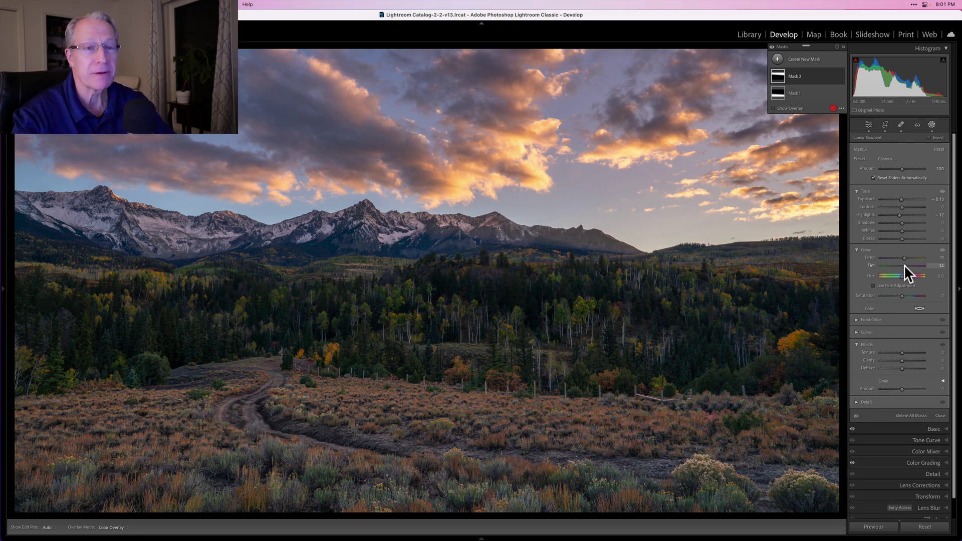
# - Soften the sky gradient by setting its Texture to −14
pyautogui.click(884, 368)
pyautogui.click(897, 354)
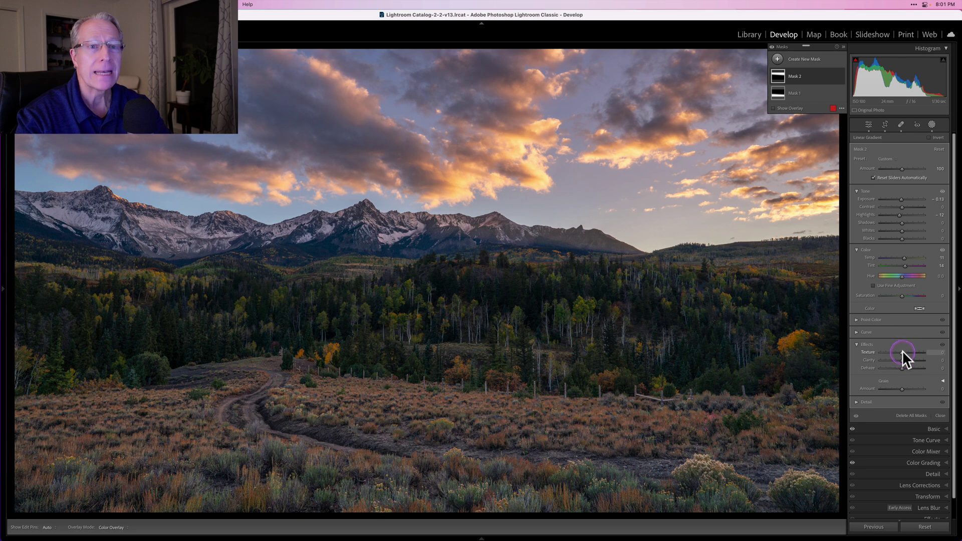
pyautogui.moveTo(902, 352); pyautogui.dragTo(901, 351)
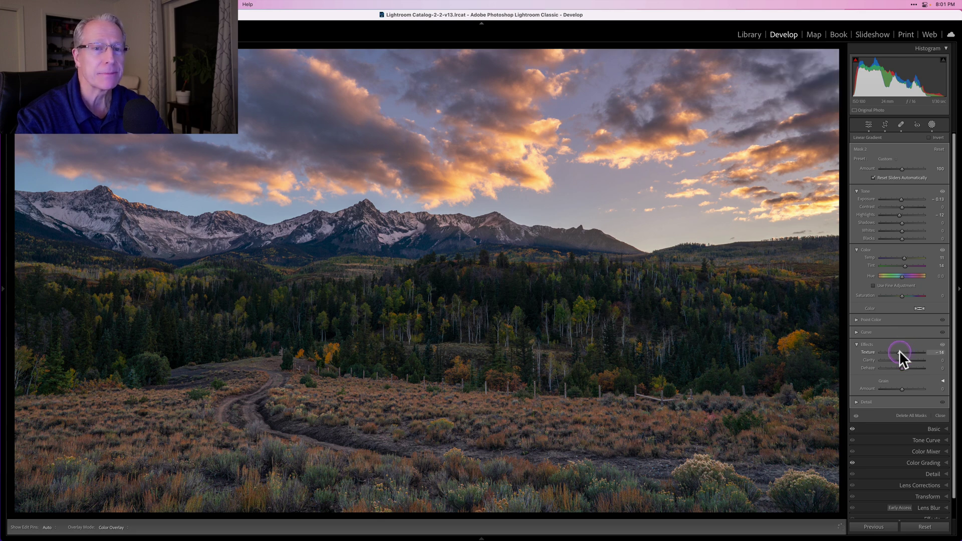
# - Soften the sky gradient further by setting its Clarity to −20
pyautogui.click(899, 351)
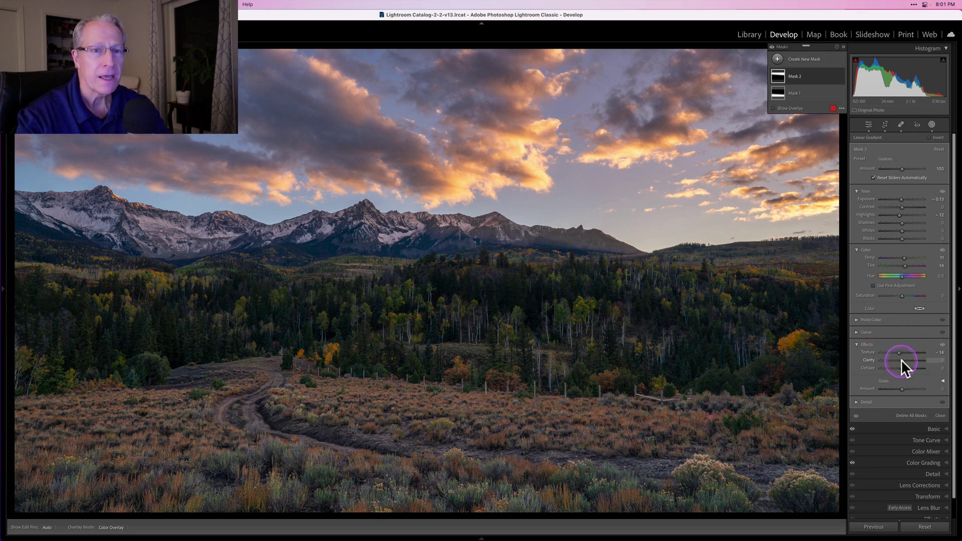
pyautogui.moveTo(901, 359); pyautogui.dragTo(901, 360)
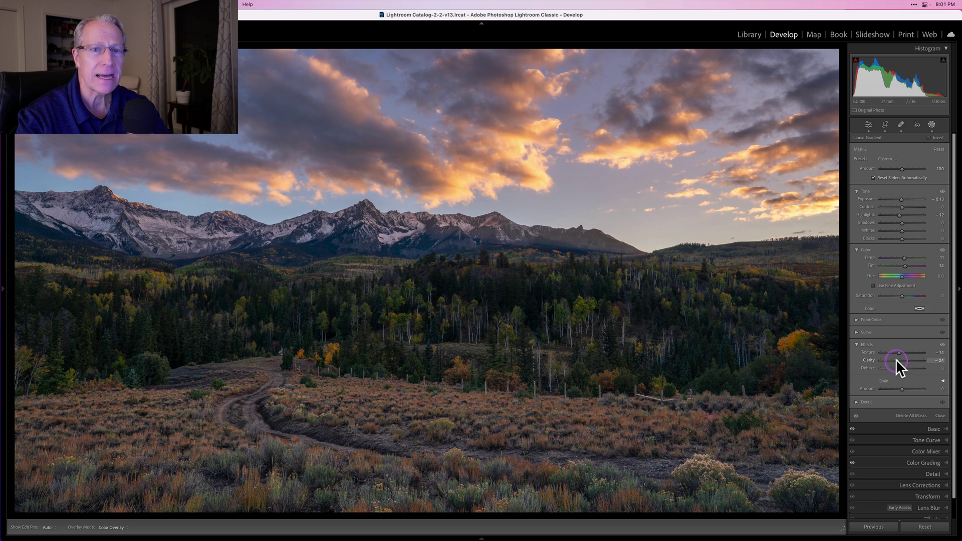
pyautogui.moveTo(897, 359); pyautogui.dragTo(898, 359)
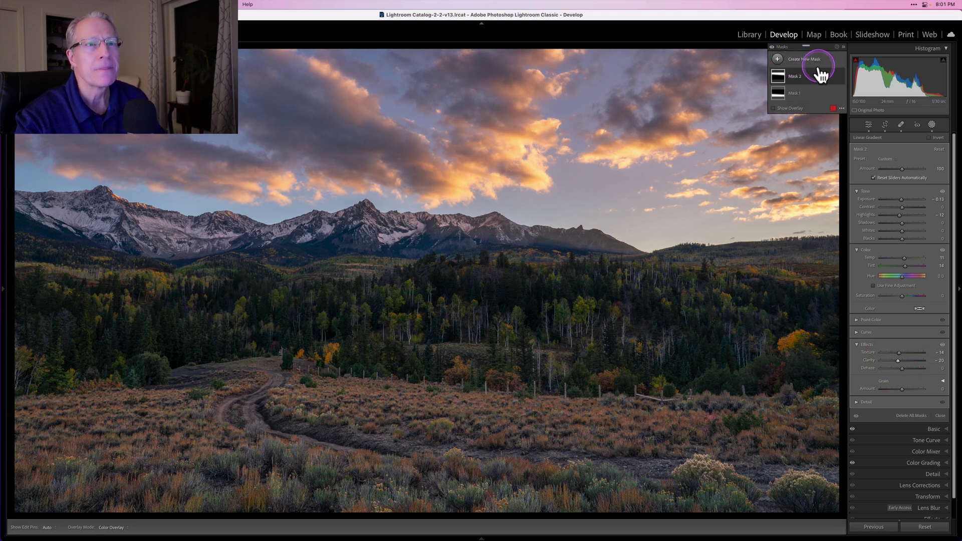
# - Add a brush mask with brush size 11 and paint it over the whole band of trees between the mountains and the meadow
pyautogui.click(778, 59)
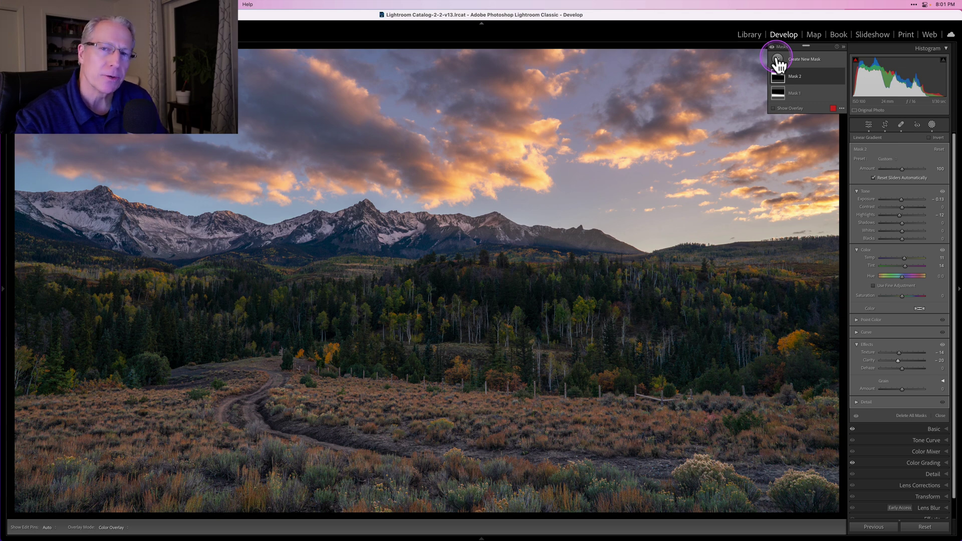
pyautogui.click(778, 59)
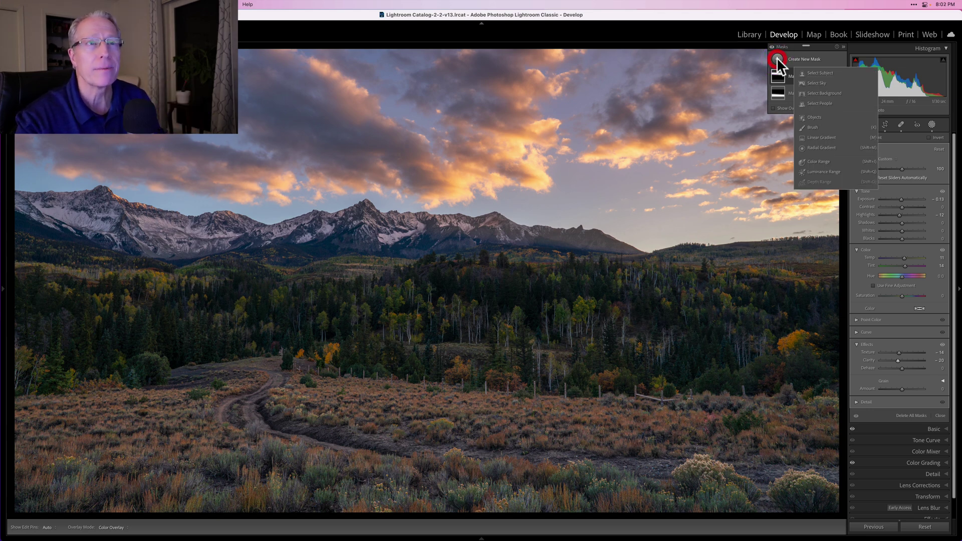
pyautogui.click(815, 127)
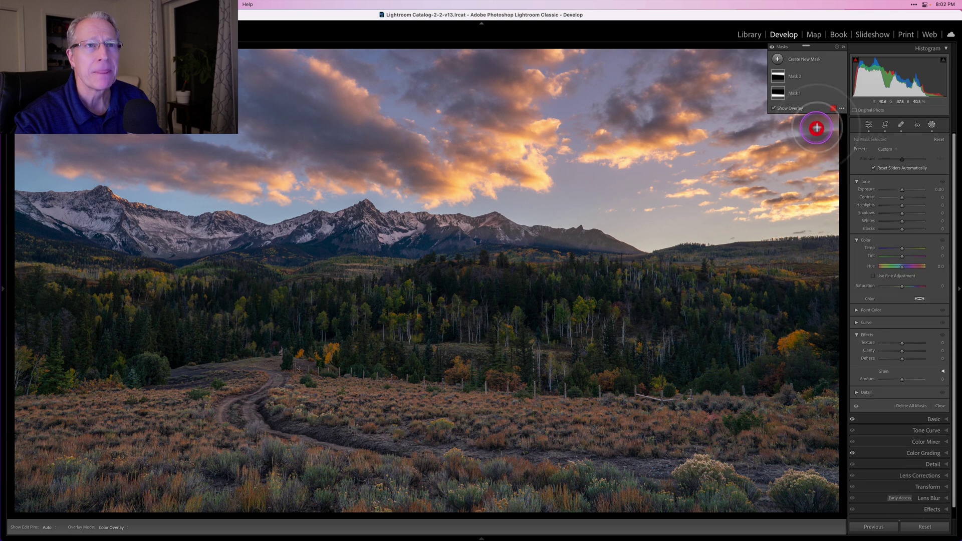
pyautogui.click(907, 197)
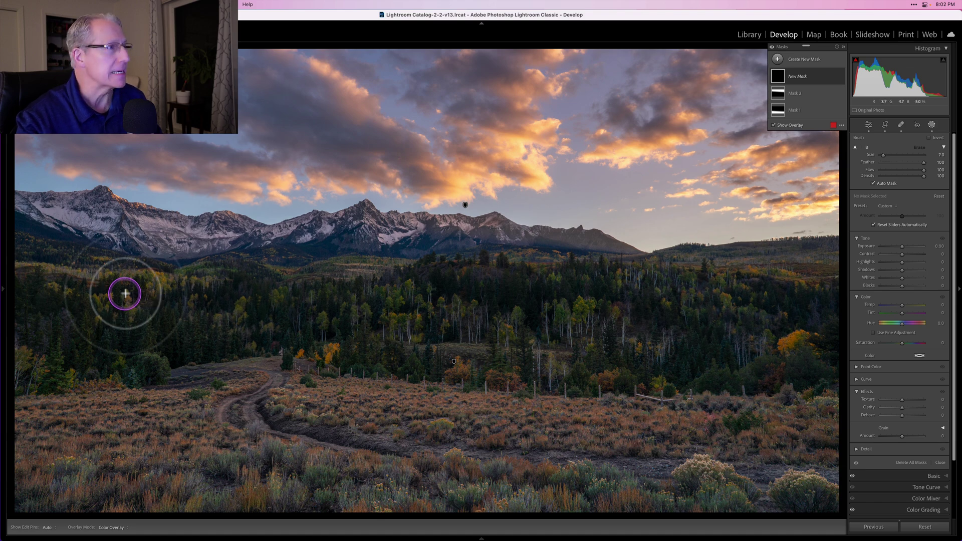
pyautogui.scroll(4, 125, 294)
pyautogui.scroll(2, 125, 294)
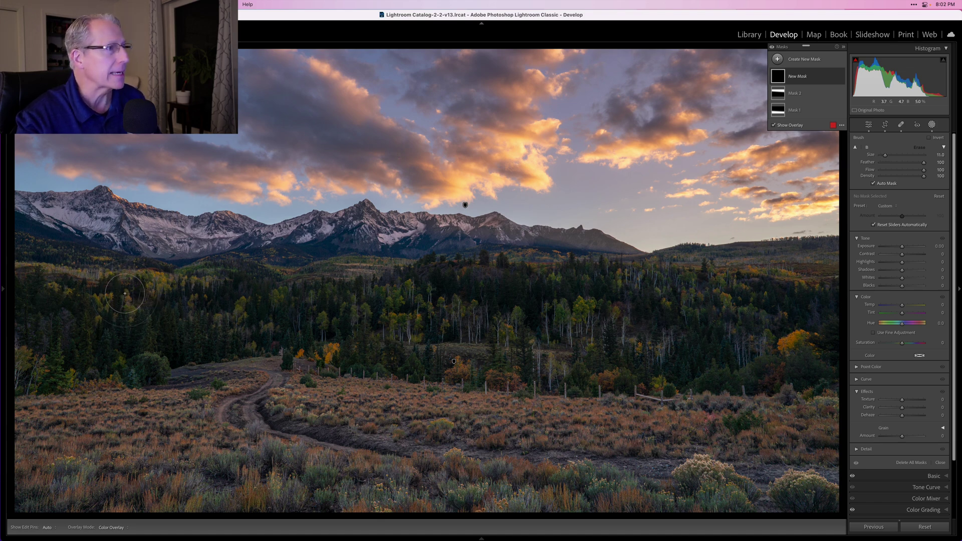
pyautogui.moveTo(39, 279)
pyautogui.mouseDown()
pyautogui.moveTo(188, 295)
pyautogui.moveTo(157, 327)
pyautogui.moveTo(29, 347)
pyautogui.moveTo(3, 378)
pyautogui.moveTo(98, 352)
pyautogui.moveTo(268, 329)
pyautogui.moveTo(344, 331)
pyautogui.moveTo(334, 351)
pyautogui.moveTo(414, 347)
pyautogui.moveTo(574, 367)
pyautogui.moveTo(783, 353)
pyautogui.moveTo(830, 367)
pyautogui.moveTo(825, 304)
pyautogui.moveTo(800, 296)
pyautogui.moveTo(609, 302)
pyautogui.moveTo(733, 328)
pyautogui.moveTo(810, 329)
pyautogui.moveTo(810, 305)
pyautogui.moveTo(821, 302)
pyautogui.moveTo(470, 290)
pyautogui.moveTo(423, 297)
pyautogui.moveTo(556, 289)
pyautogui.mouseUp()
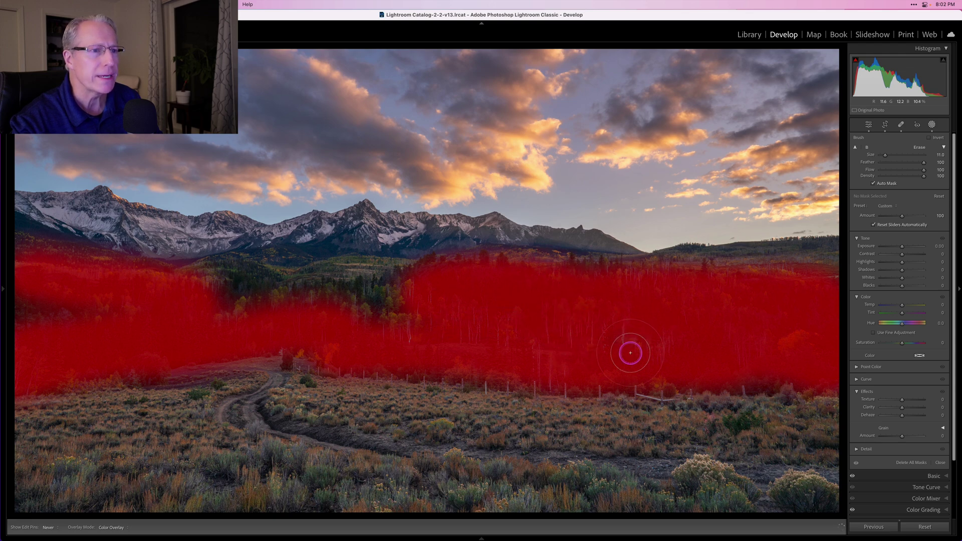
pyautogui.moveTo(413, 322)
pyautogui.mouseDown()
pyautogui.moveTo(401, 288)
pyautogui.moveTo(343, 293)
pyautogui.moveTo(371, 287)
pyautogui.moveTo(305, 312)
pyautogui.moveTo(265, 287)
pyautogui.moveTo(214, 305)
pyautogui.moveTo(347, 282)
pyautogui.moveTo(190, 303)
pyautogui.mouseUp()
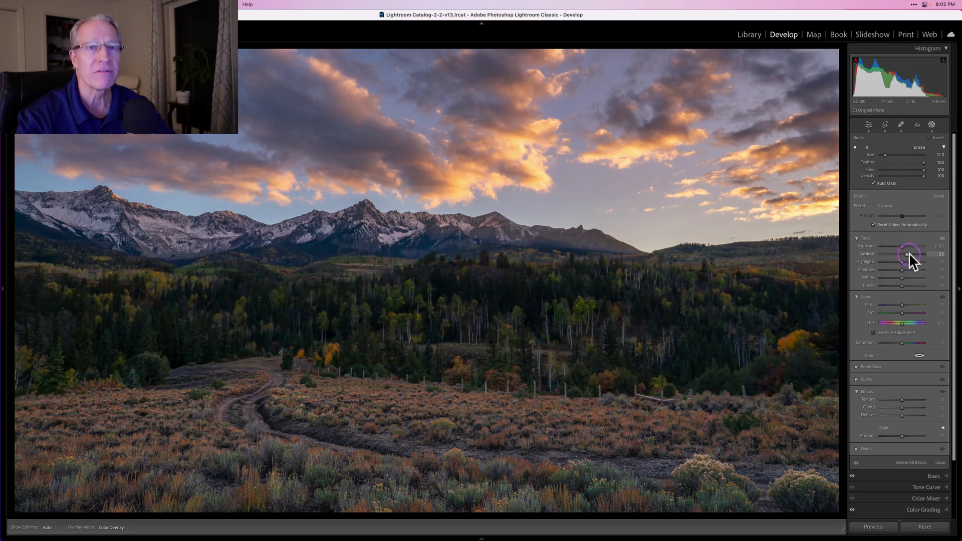
# - Set the tree mask's Contrast to 26 and Temp to 24, and compare the photo with the mask hidden and shown
pyautogui.moveTo(909, 253); pyautogui.dragTo(909, 253)
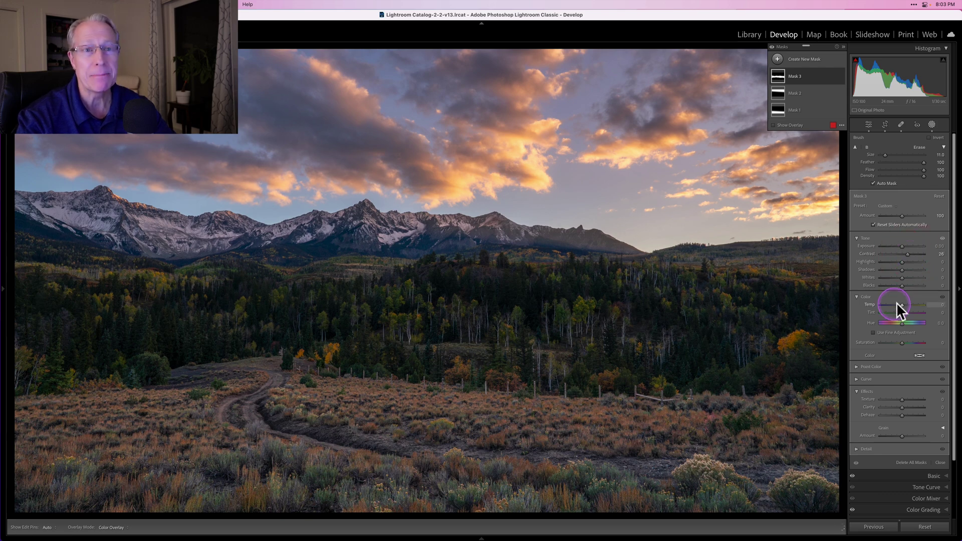
pyautogui.moveTo(901, 304); pyautogui.dragTo(905, 305)
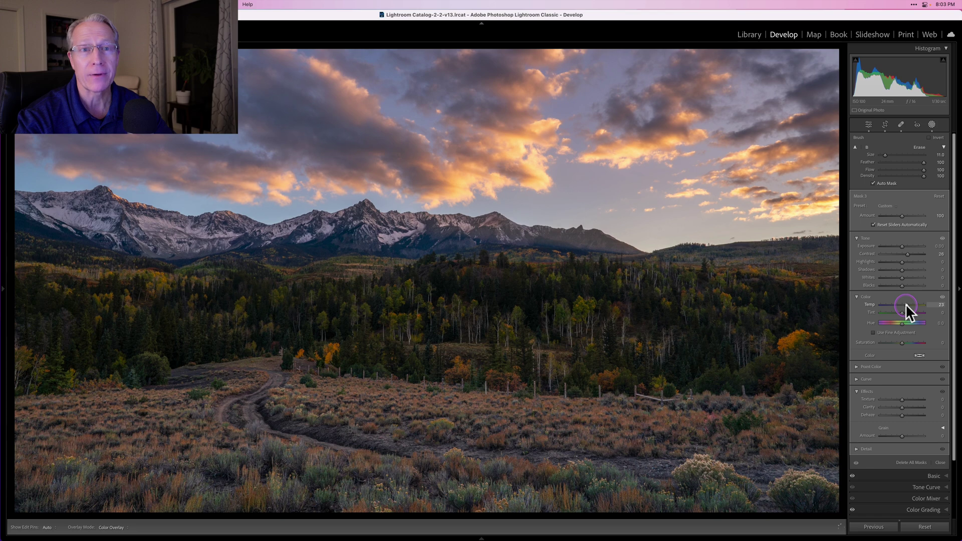
pyautogui.moveTo(906, 304); pyautogui.dragTo(906, 303)
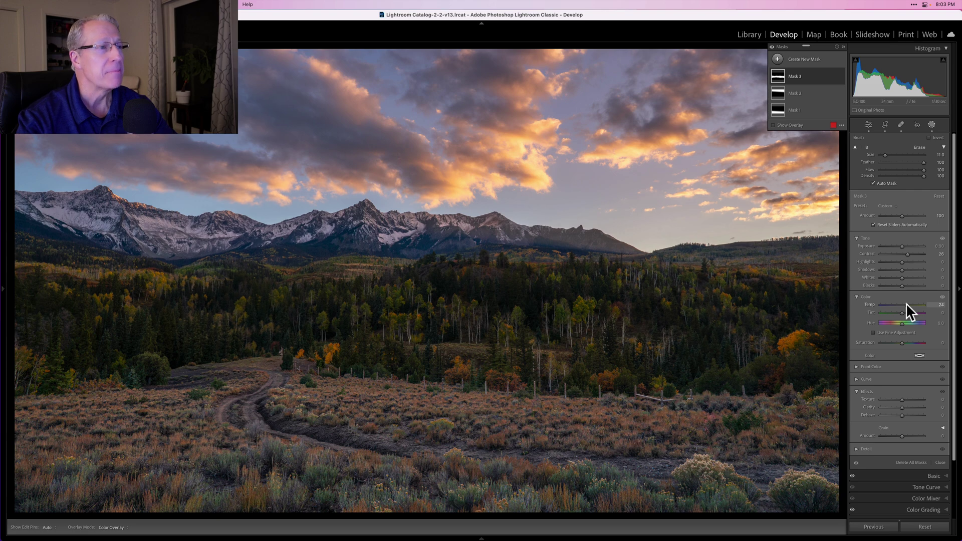
pyautogui.click(841, 75)
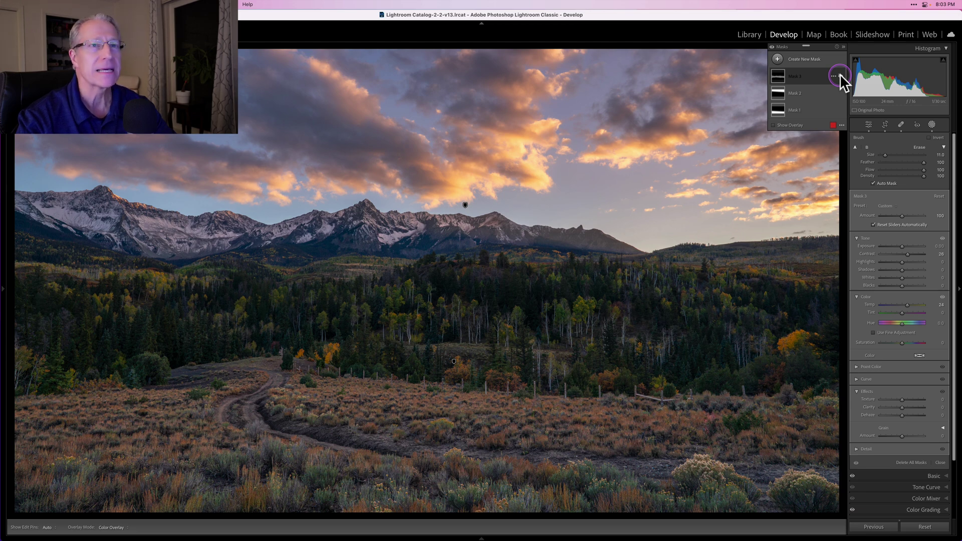
pyautogui.click(840, 74)
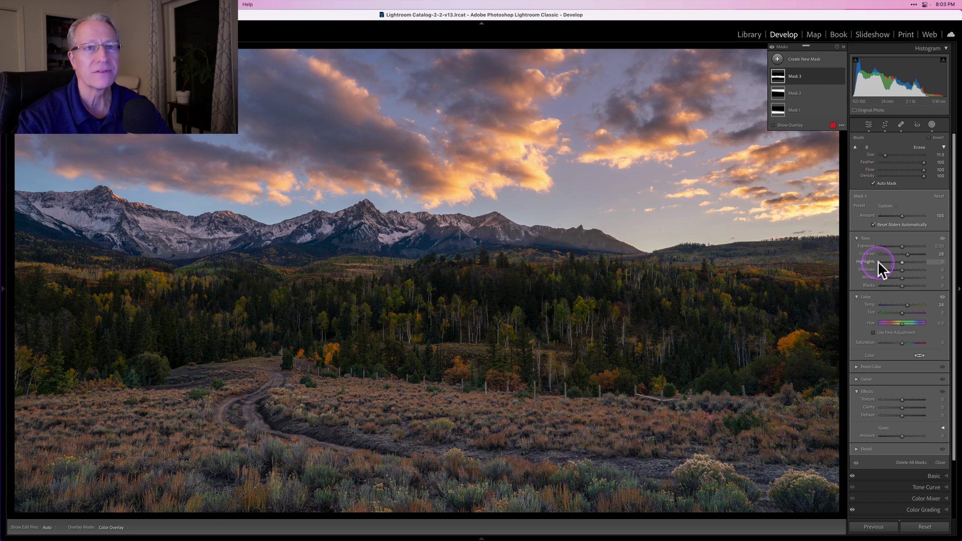
# - Add a Point Color sample to the tree mask from the orange autumn foliage
pyautogui.scroll(-1, 892, 261)
pyautogui.scroll(-3, 888, 293)
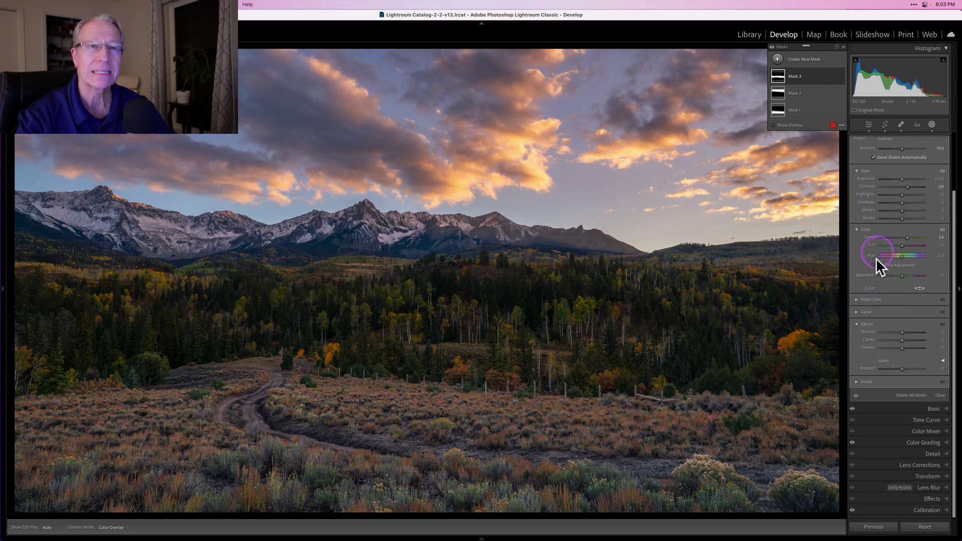
pyautogui.click(856, 299)
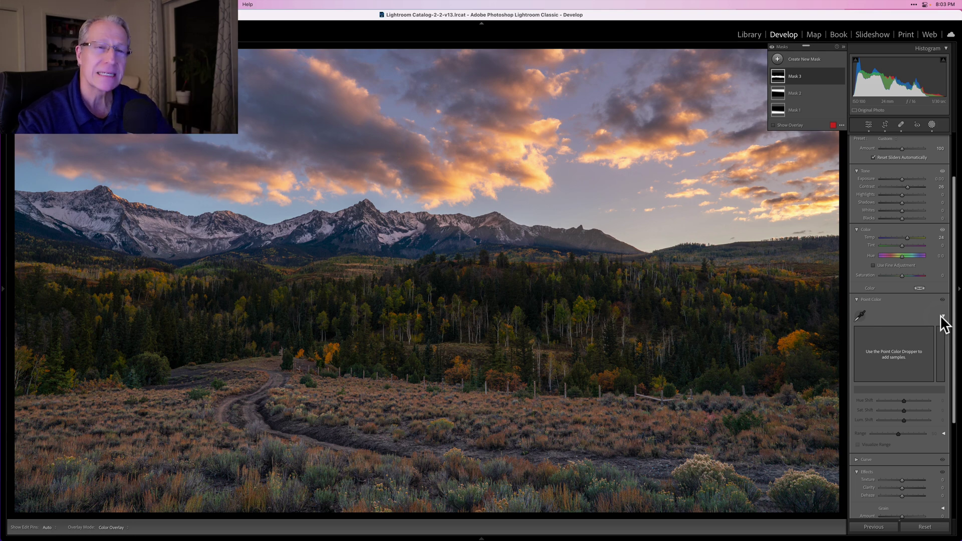
pyautogui.click(900, 311)
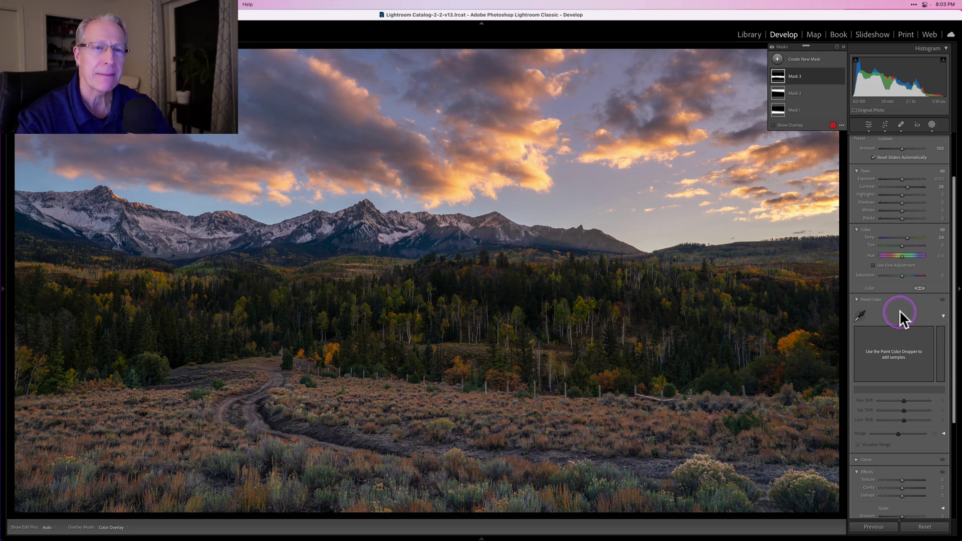
pyautogui.click(856, 315)
pyautogui.moveTo(855, 314); pyautogui.dragTo(326, 354)
pyautogui.click(543, 340)
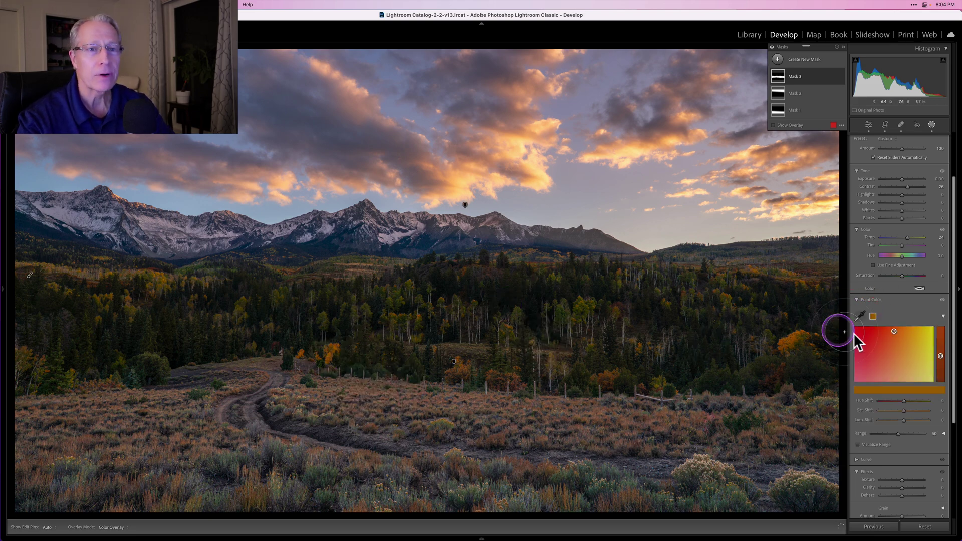
# - Set the orange sample's Sat. Shift to 9 and Lum. Shift to 11
pyautogui.click(897, 341)
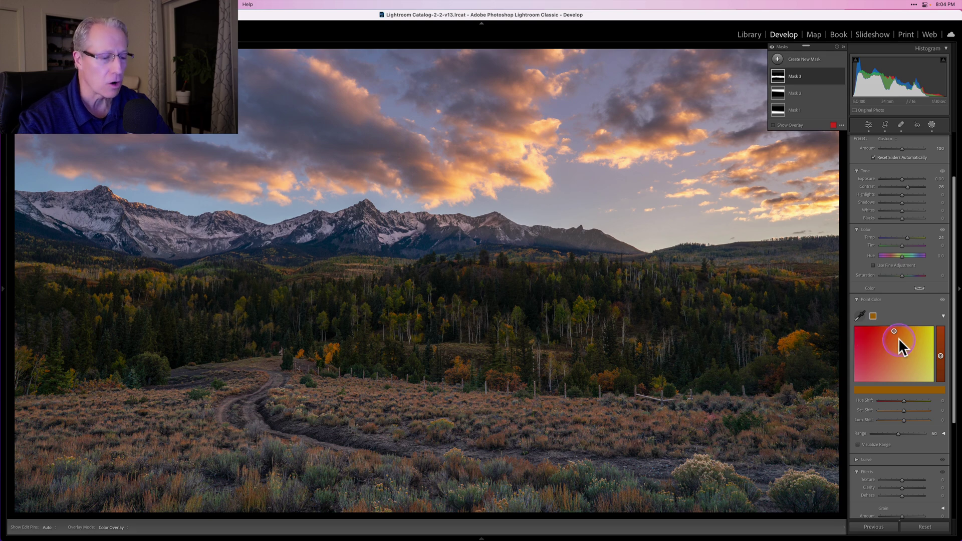
pyautogui.click(905, 410)
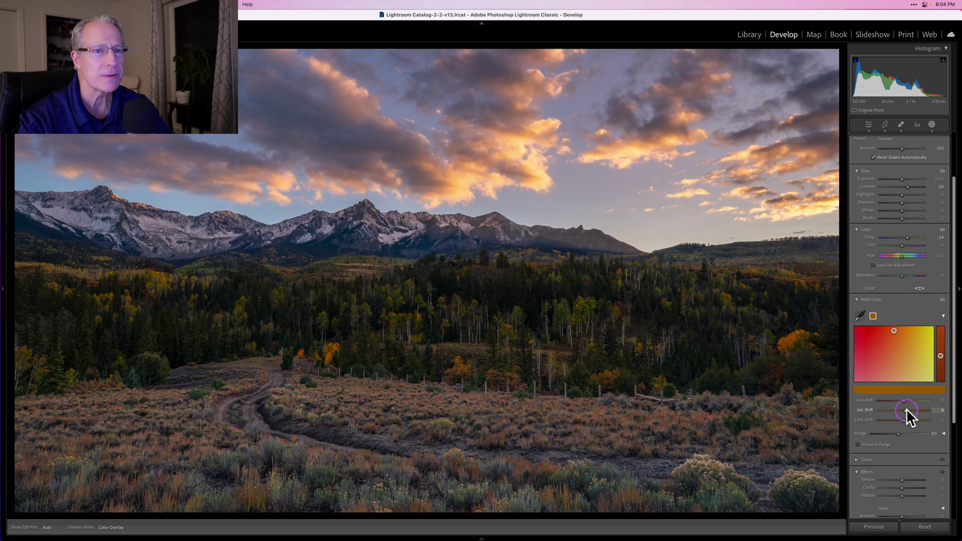
pyautogui.moveTo(907, 409); pyautogui.dragTo(907, 419)
pyautogui.click(901, 419)
# - Add a second Point Color sample from the olive-green trees in the middle of the forest band
pyautogui.click(862, 315)
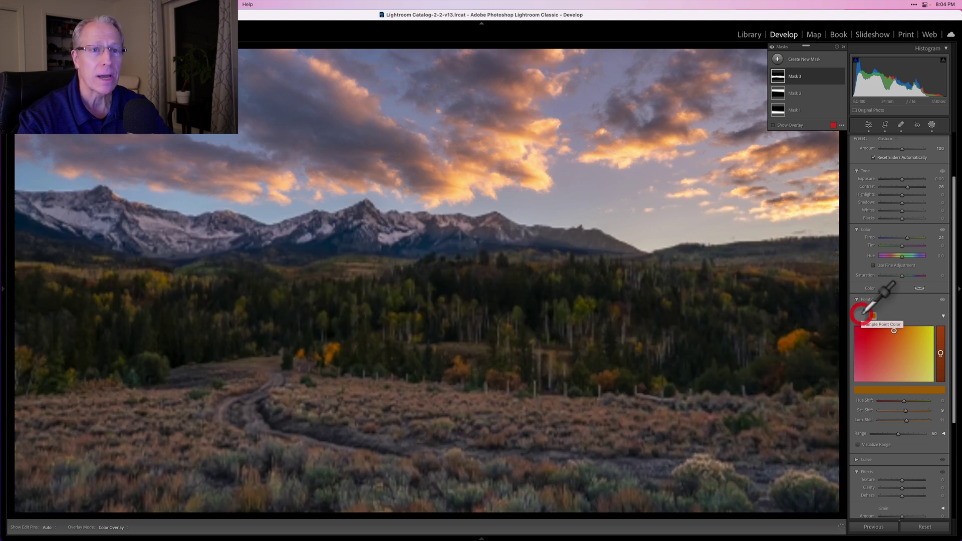
pyautogui.click(576, 355)
pyautogui.moveTo(576, 354); pyautogui.dragTo(430, 354)
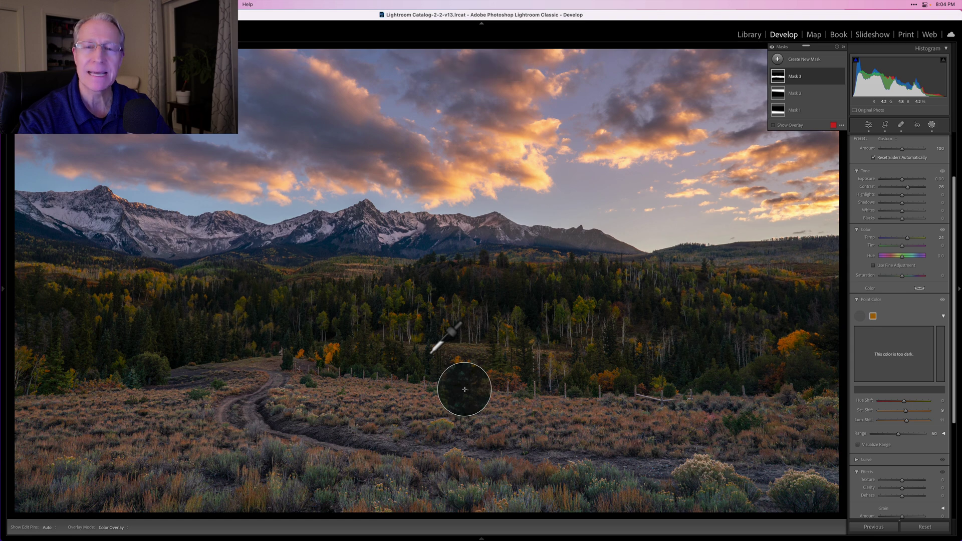
pyautogui.moveTo(430, 354); pyautogui.dragTo(360, 368)
pyautogui.moveTo(369, 303); pyautogui.dragTo(365, 308)
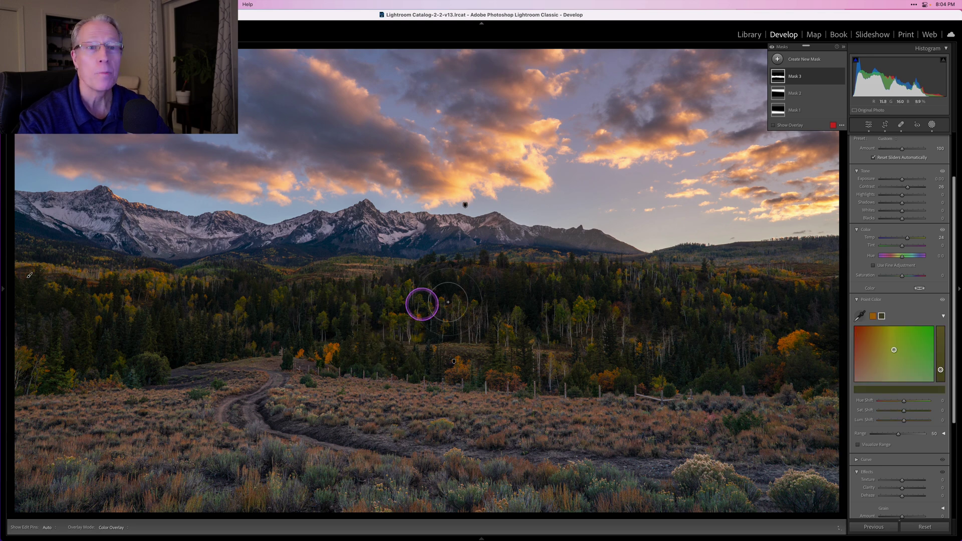
# - Set the olive-green sample's Hue Shift to −11, Sat. Shift to 16 and Lum. Shift to about 15
pyautogui.click(894, 350)
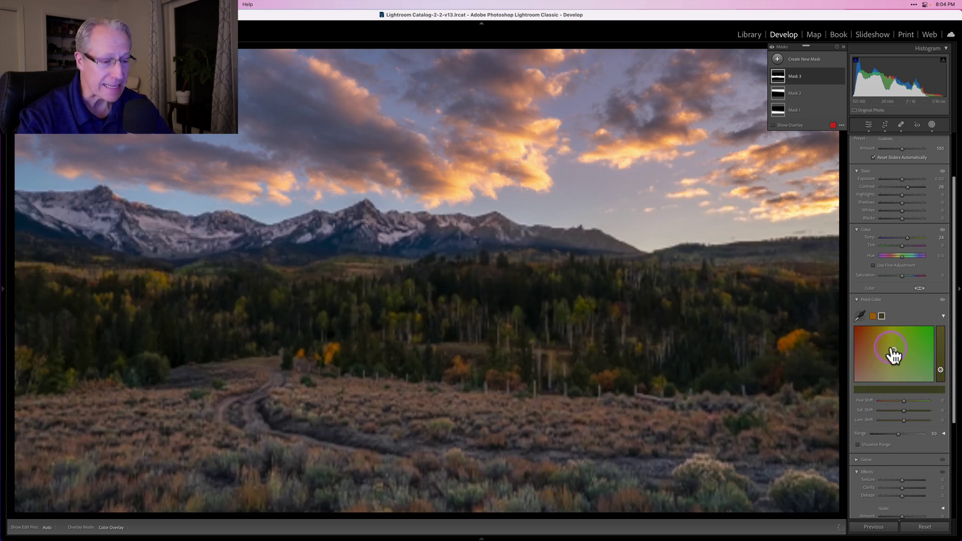
pyautogui.click(903, 400)
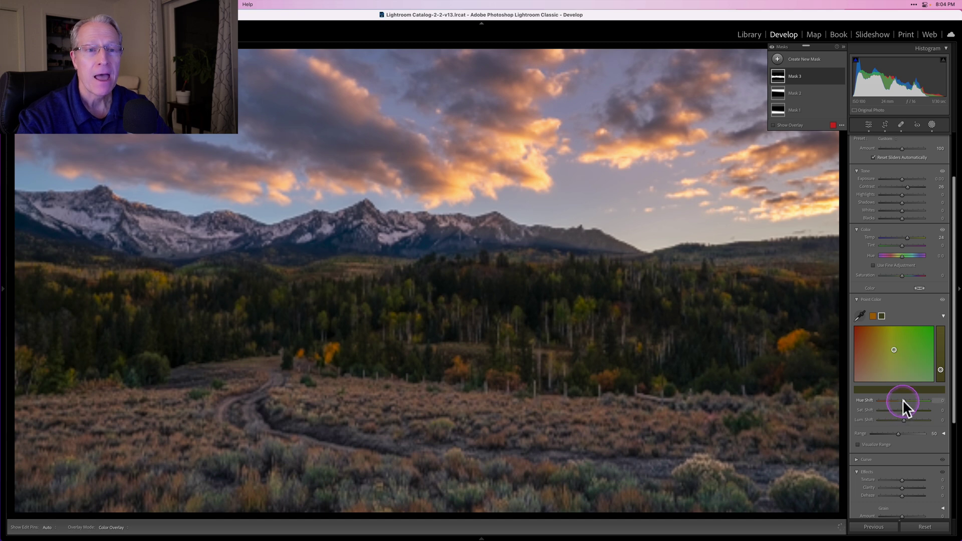
pyautogui.moveTo(903, 400); pyautogui.dragTo(900, 400)
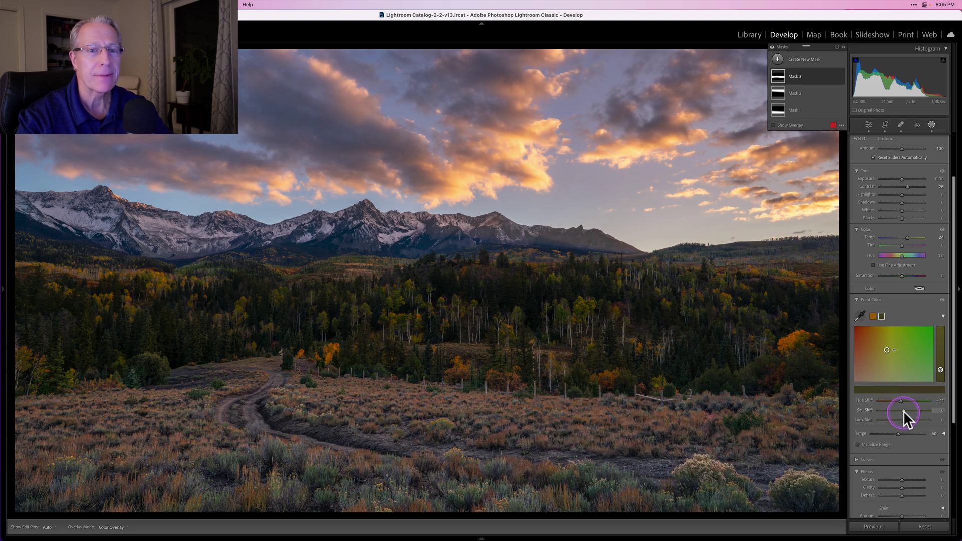
pyautogui.moveTo(905, 410); pyautogui.dragTo(907, 419)
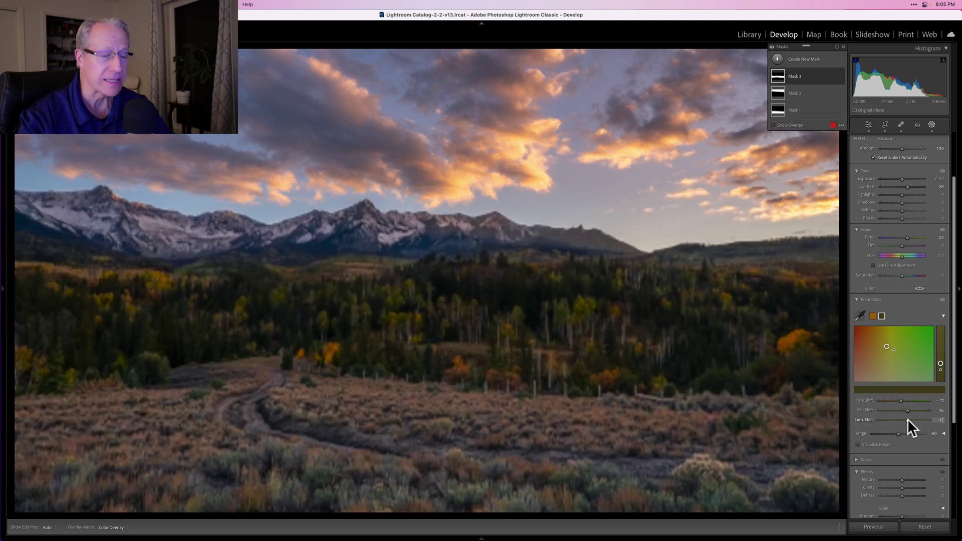
pyautogui.click(885, 394)
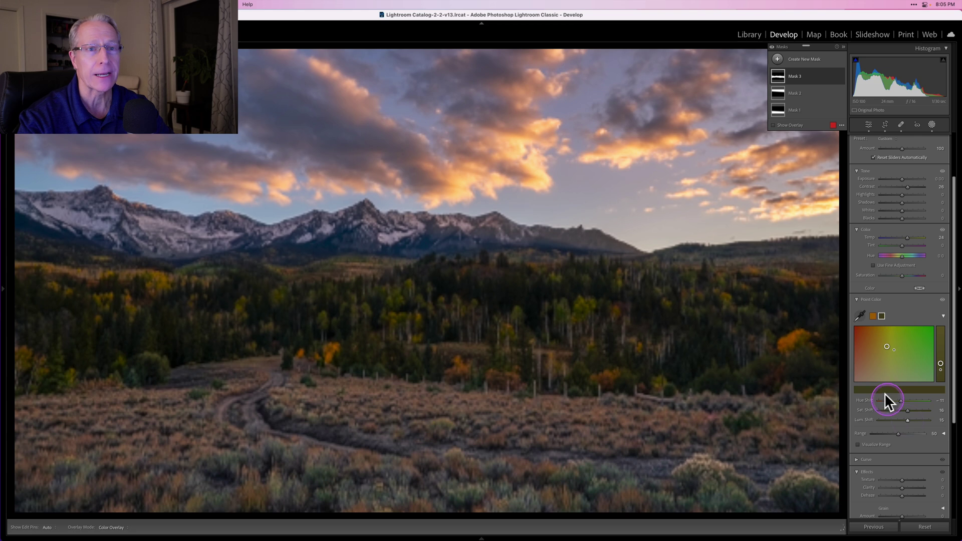
# - Sample the reddish shrubs by the fence, shift their hue slightly toward red, raise Sat. Shift to about 15, and compare with the mask hidden and shown
pyautogui.click(858, 314)
pyautogui.click(511, 381)
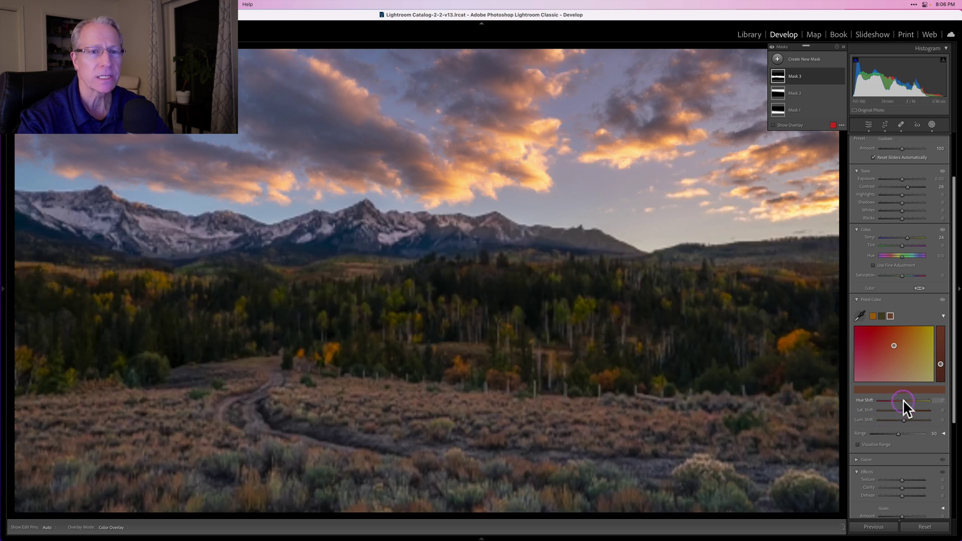
pyautogui.moveTo(904, 399); pyautogui.dragTo(902, 399)
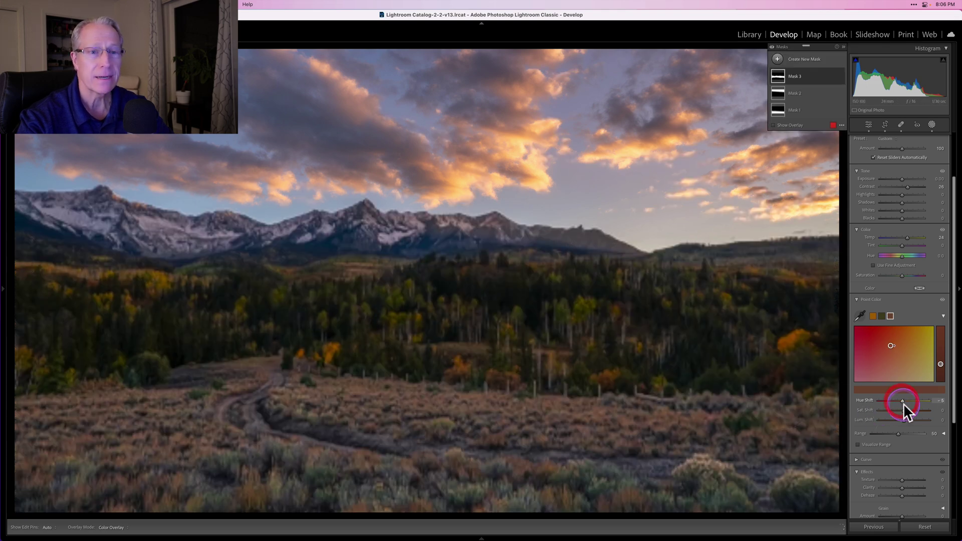
pyautogui.moveTo(905, 409); pyautogui.dragTo(910, 408)
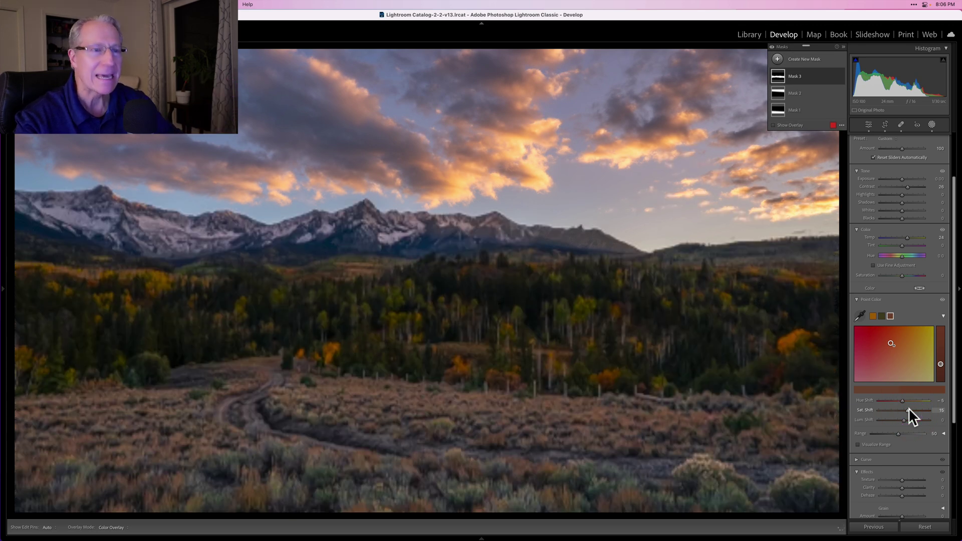
pyautogui.click(802, 77)
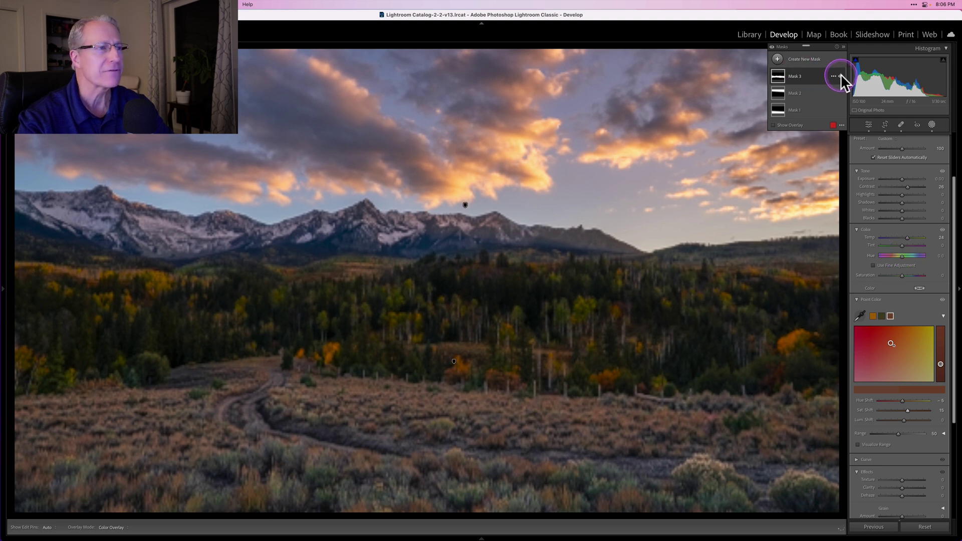
pyautogui.click(840, 75)
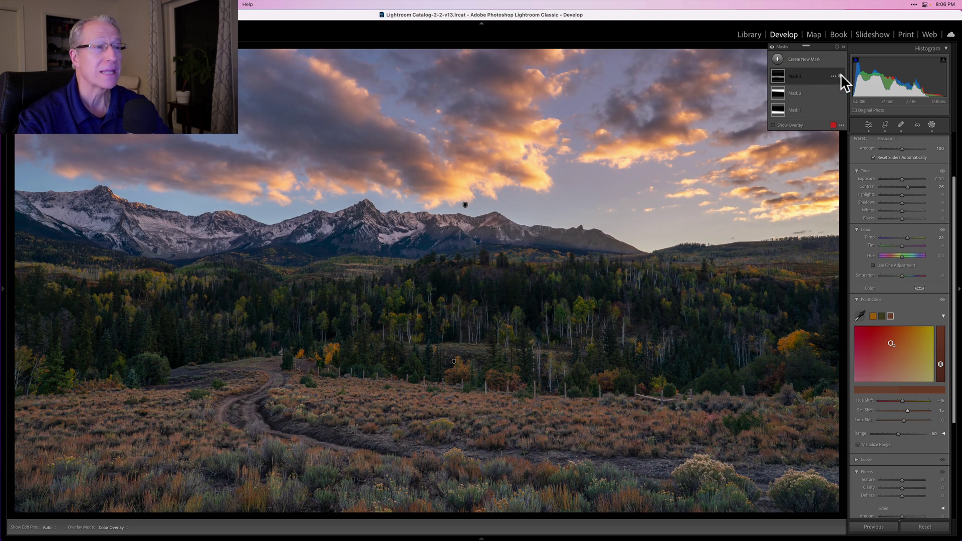
pyautogui.click(840, 75)
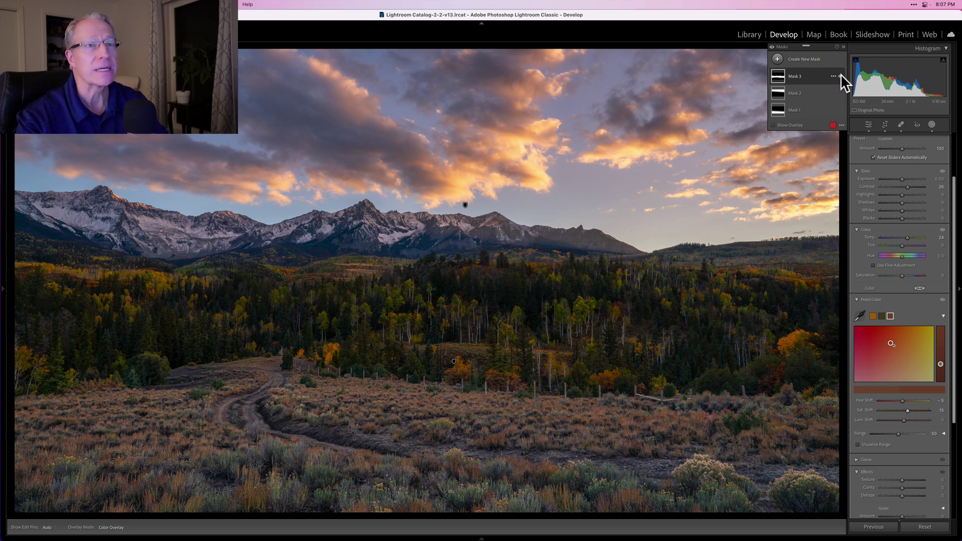
# - Add a new tilted linear gradient mask over the lower-left foreground, fading out along the dirt track
pyautogui.click(778, 60)
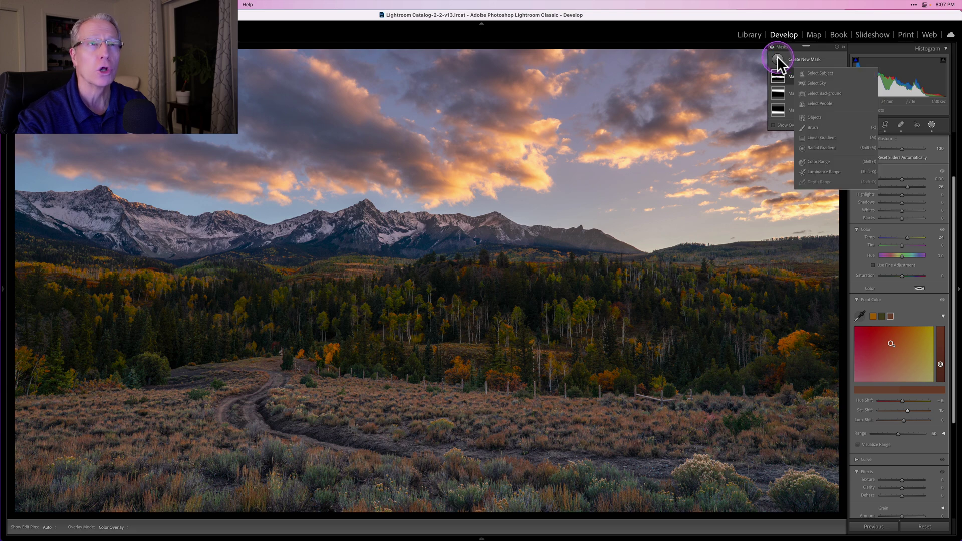
pyautogui.click(831, 137)
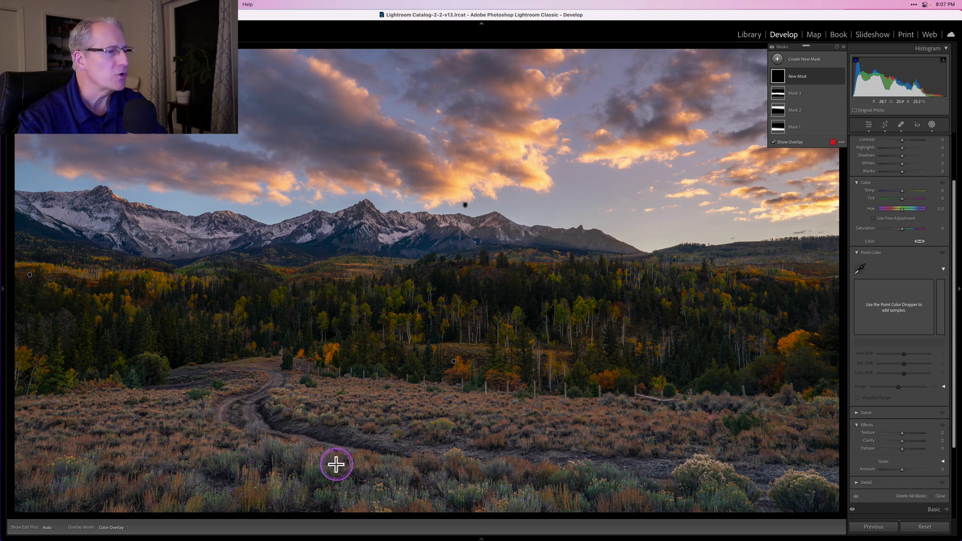
pyautogui.moveTo(303, 484); pyautogui.dragTo(314, 405)
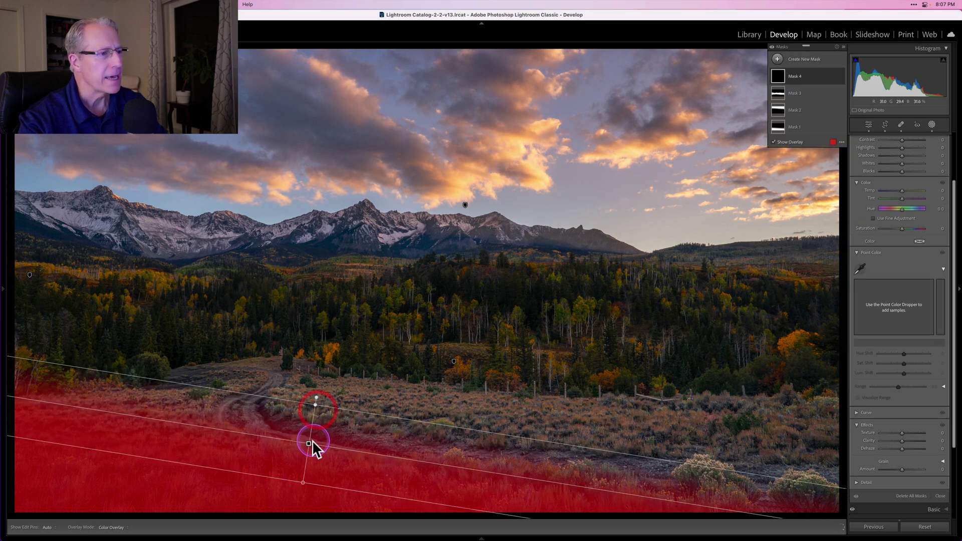
pyautogui.moveTo(309, 447); pyautogui.dragTo(309, 453)
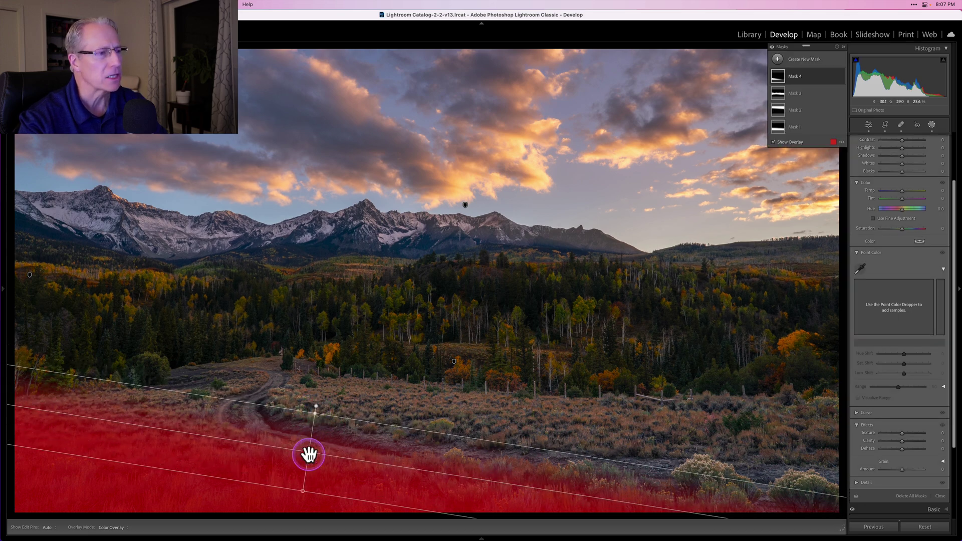
pyautogui.moveTo(433, 473); pyautogui.dragTo(434, 477)
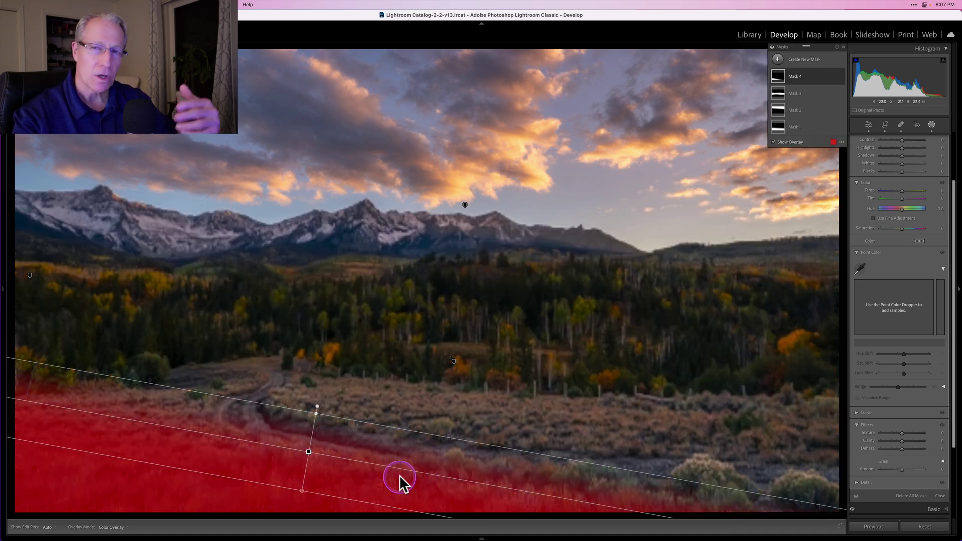
pyautogui.moveTo(303, 460); pyautogui.dragTo(308, 456)
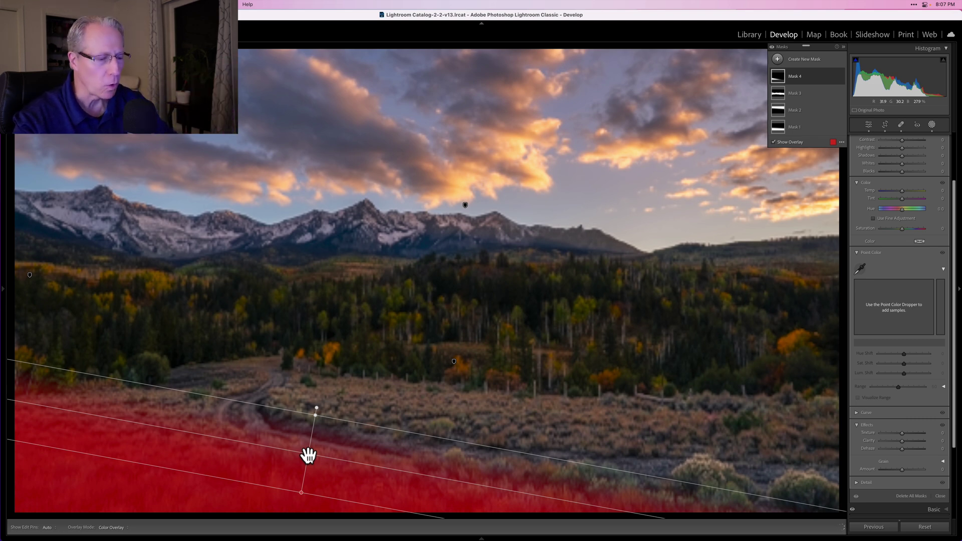
pyautogui.click(552, 422)
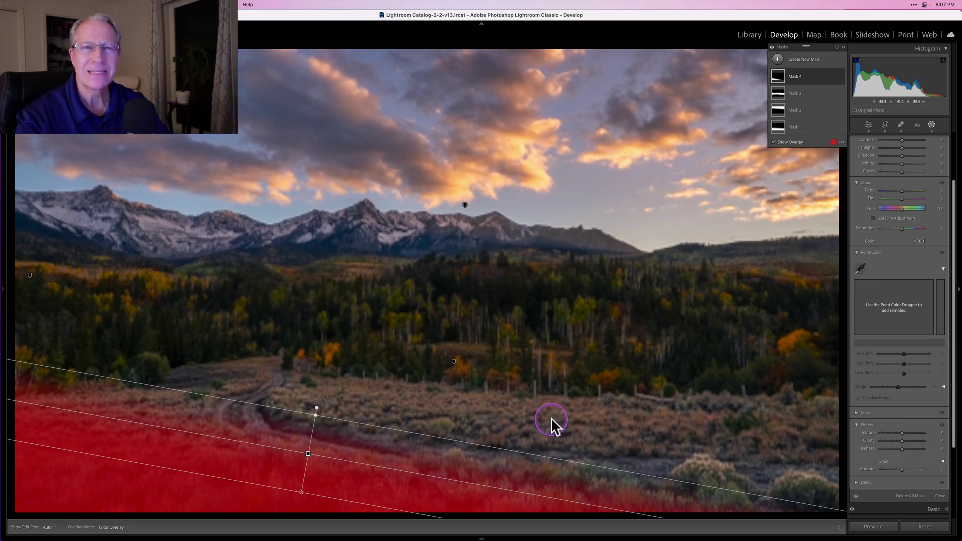
# - Lower the Exposure of the new lower-left foreground gradient to about −0.69
pyautogui.scroll(3, 908, 207)
pyautogui.click(904, 198)
pyautogui.moveTo(903, 198); pyautogui.dragTo(900, 198)
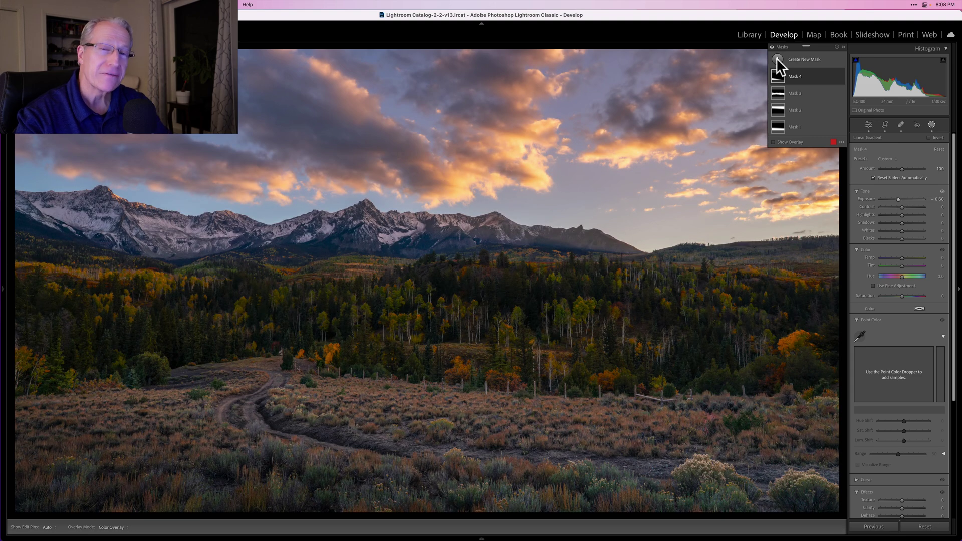
# - Add another linear gradient mask covering the whole meadow, with a short transition tilted to follow the fence line
pyautogui.click(777, 58)
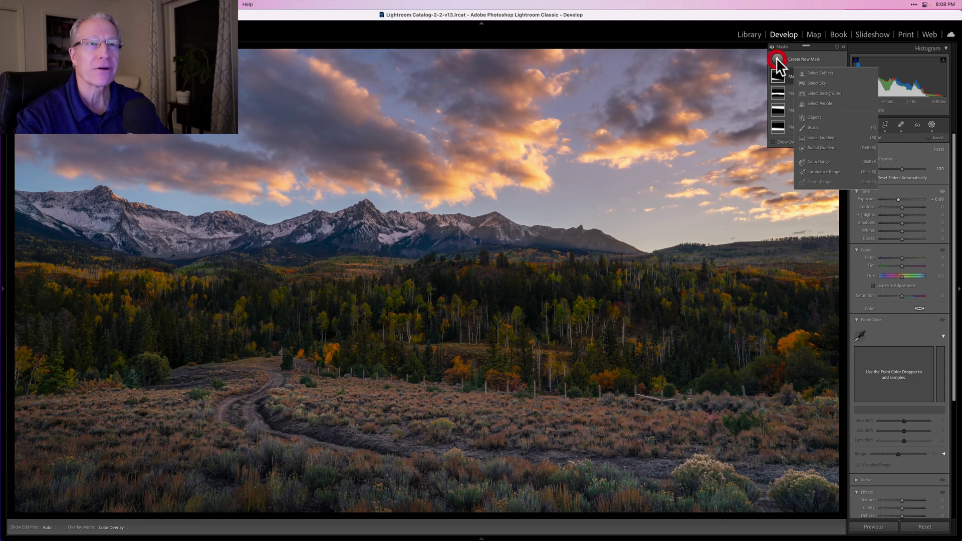
pyautogui.click(824, 137)
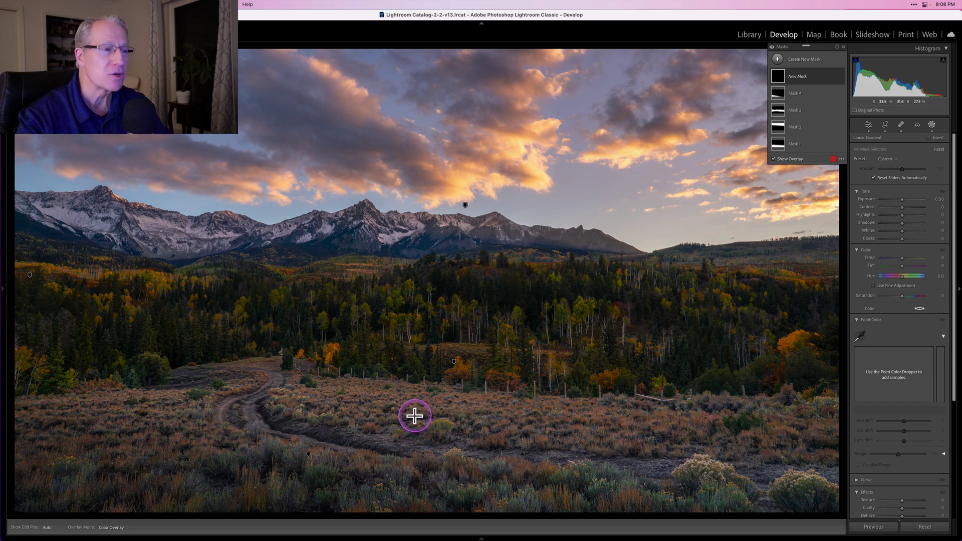
pyautogui.moveTo(415, 412); pyautogui.dragTo(417, 402)
pyautogui.moveTo(417, 390); pyautogui.dragTo(417, 379)
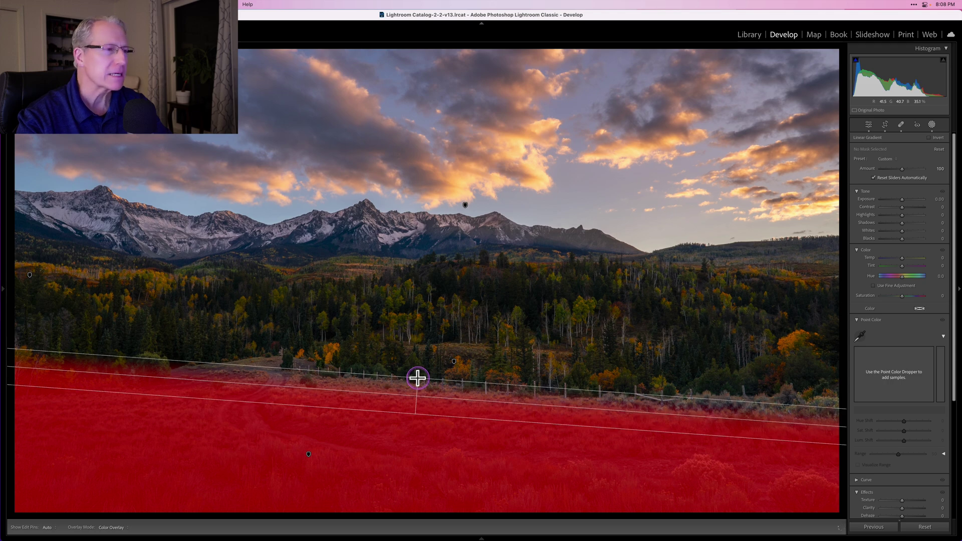
pyautogui.click(417, 396)
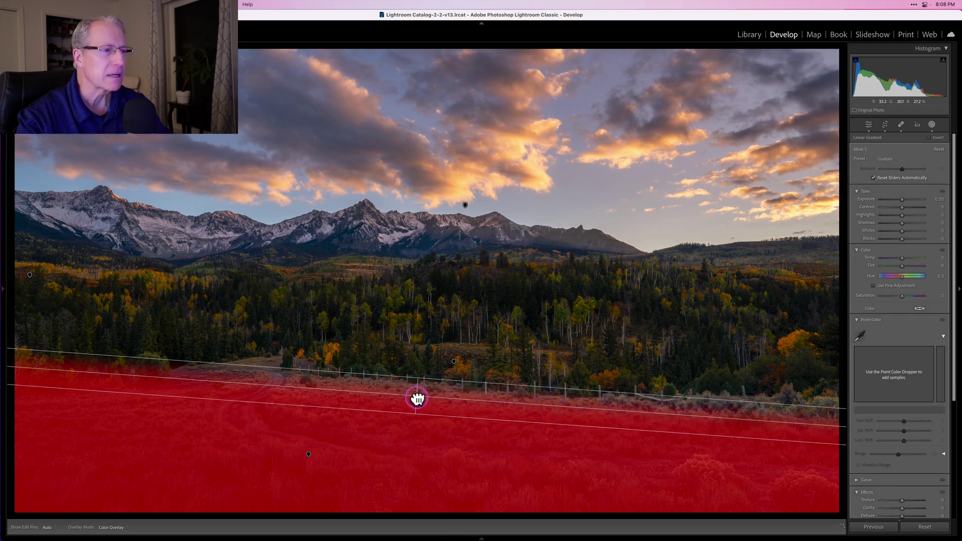
pyautogui.moveTo(416, 397); pyautogui.dragTo(418, 395)
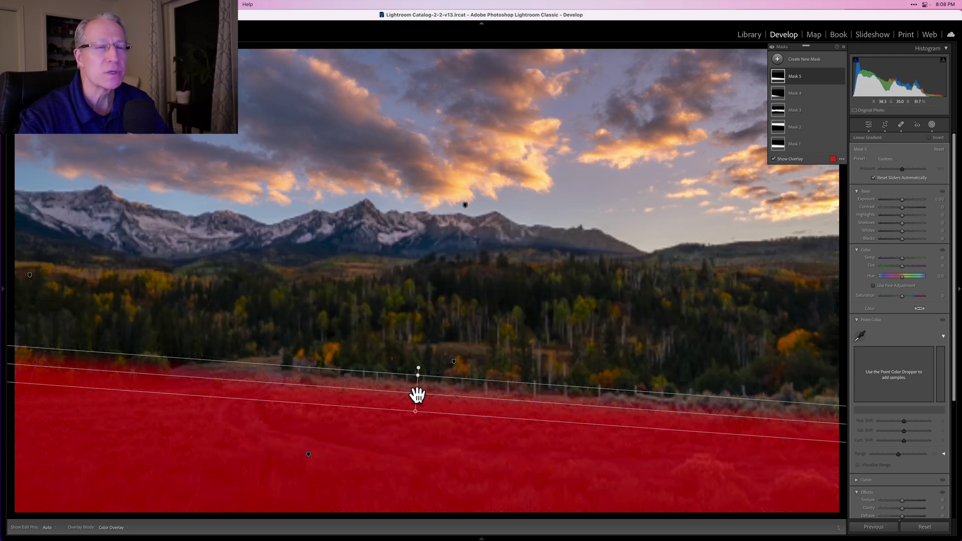
pyautogui.click(513, 433)
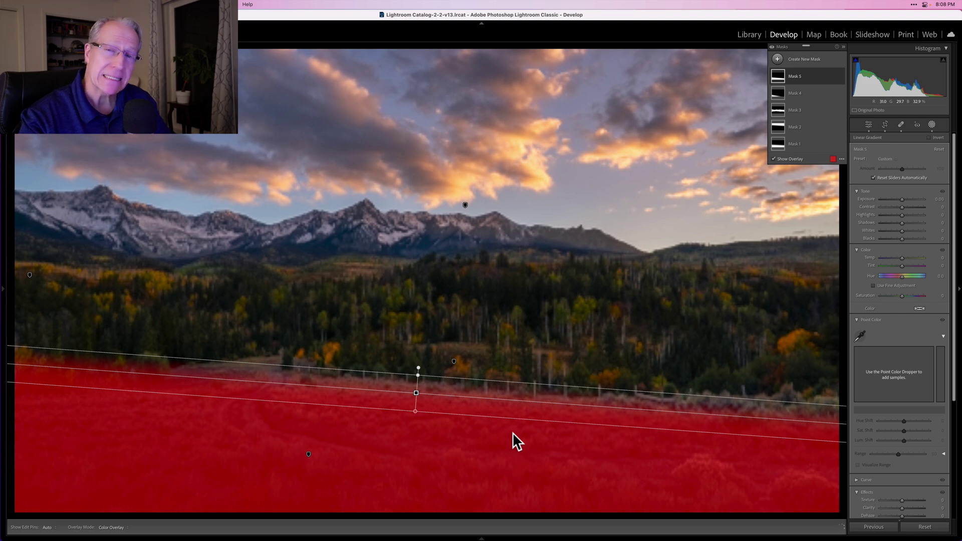
pyautogui.moveTo(484, 451)
pyautogui.mouseDown()
pyautogui.moveTo(467, 467)
pyautogui.moveTo(467, 436)
pyautogui.mouseUp()
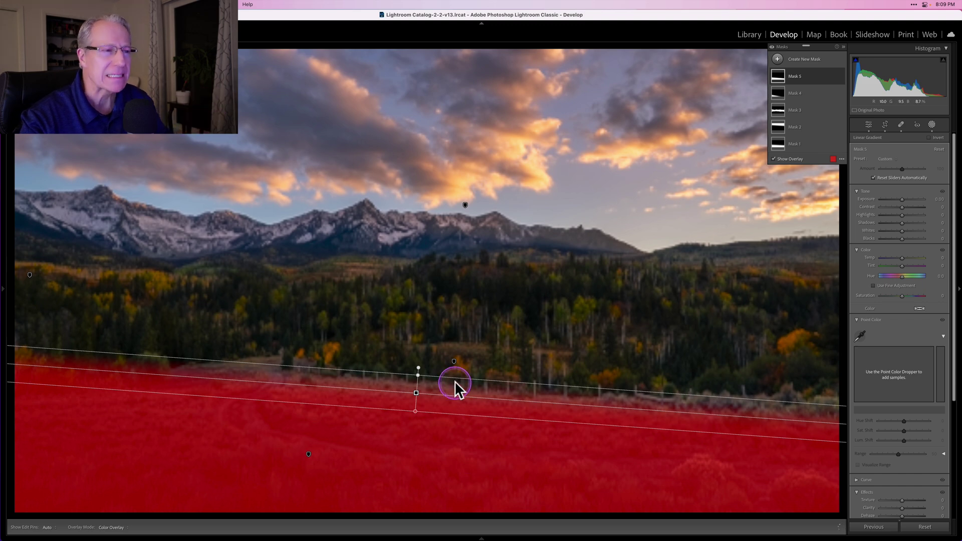
pyautogui.moveTo(455, 382); pyautogui.dragTo(416, 394)
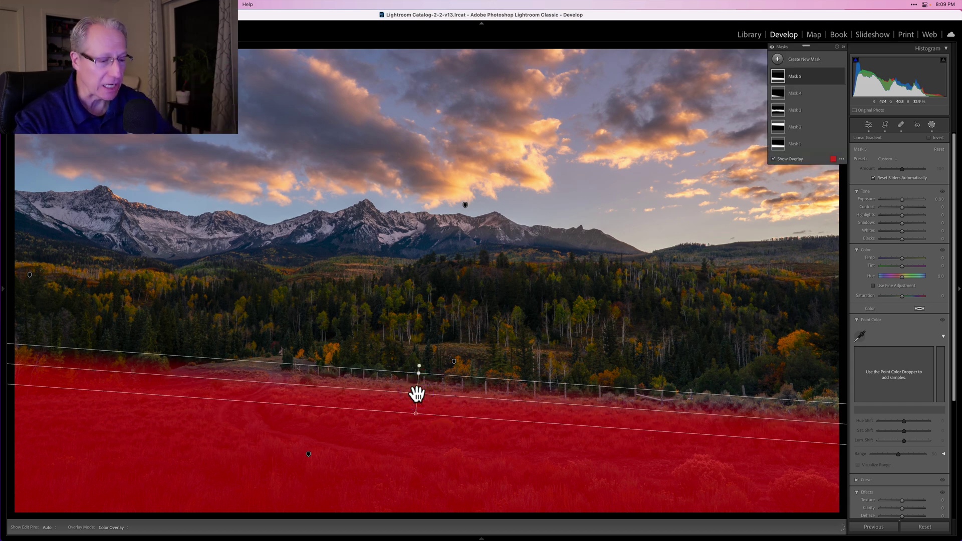
# - Cool the meadow gradient by setting Temp to −10 and shifting Tint toward green to about −16
pyautogui.click(900, 257)
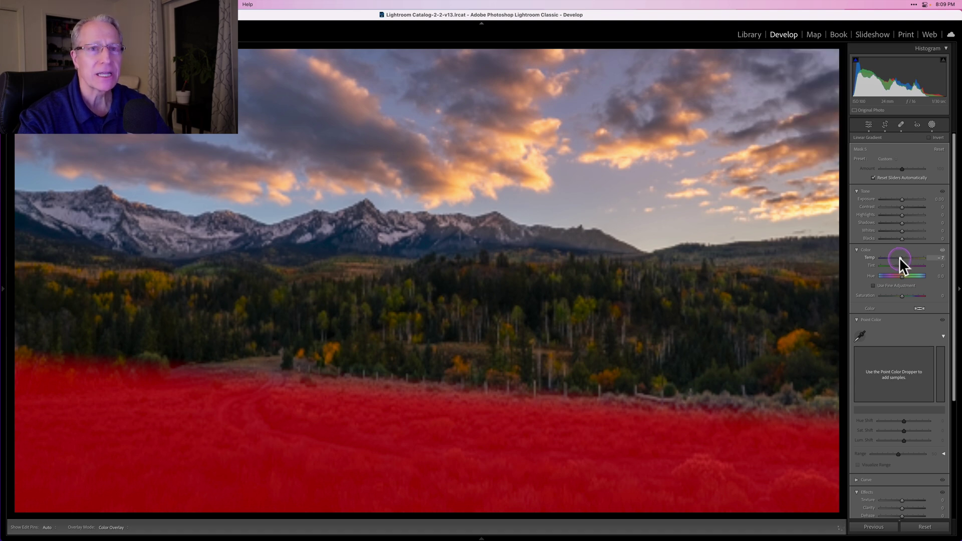
pyautogui.moveTo(900, 257); pyautogui.dragTo(899, 257)
pyautogui.click(901, 266)
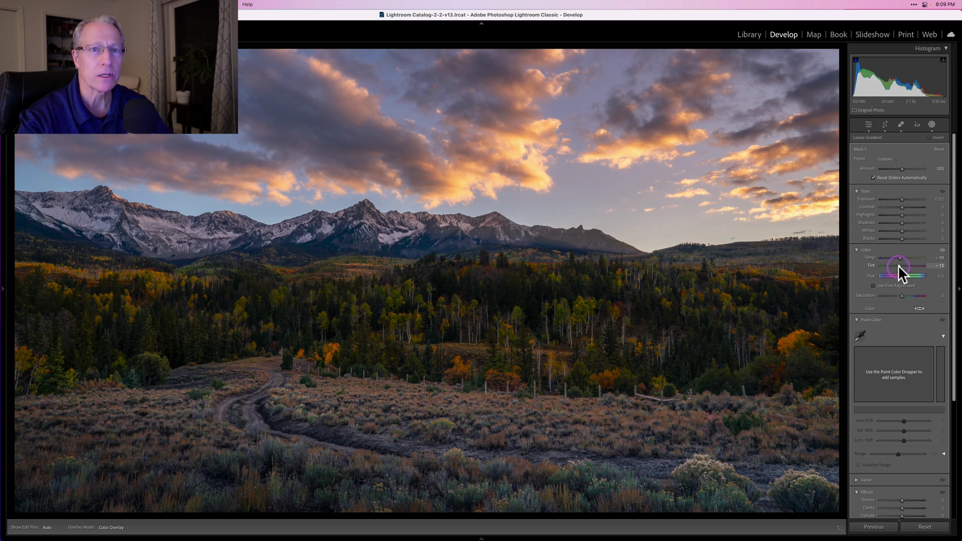
pyautogui.click(898, 266)
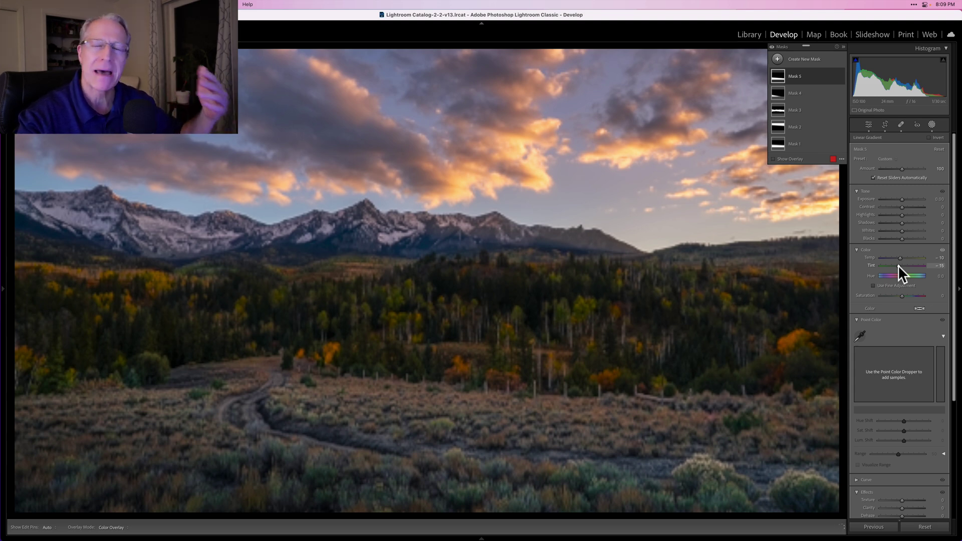
# - Sample the reddish-brown meadow grass just below the fence as a Point Color for the meadow mask
pyautogui.click(861, 338)
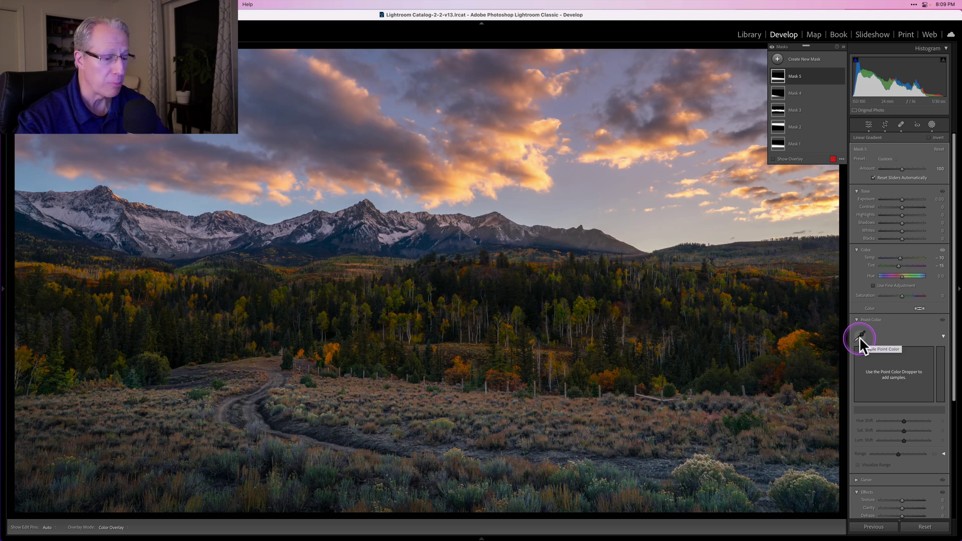
pyautogui.click(860, 337)
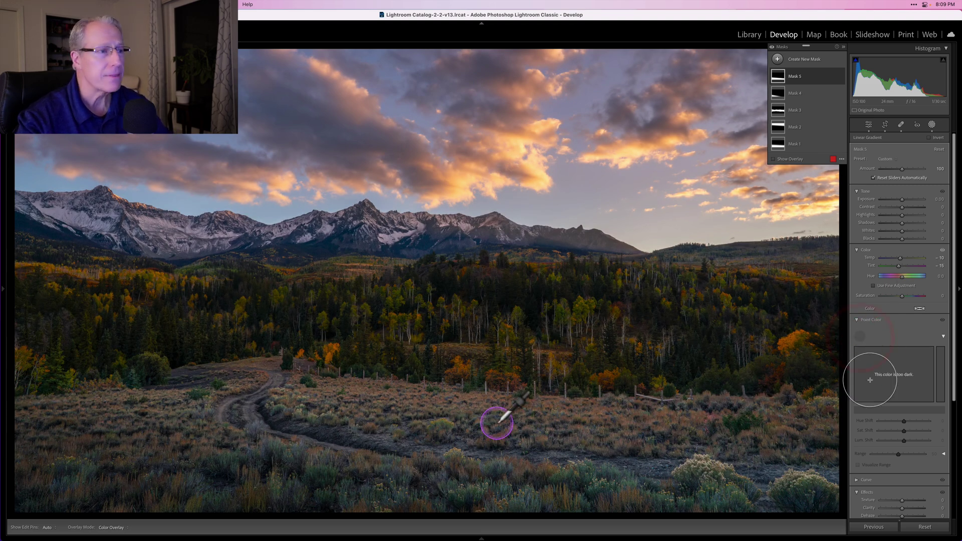
pyautogui.click(415, 402)
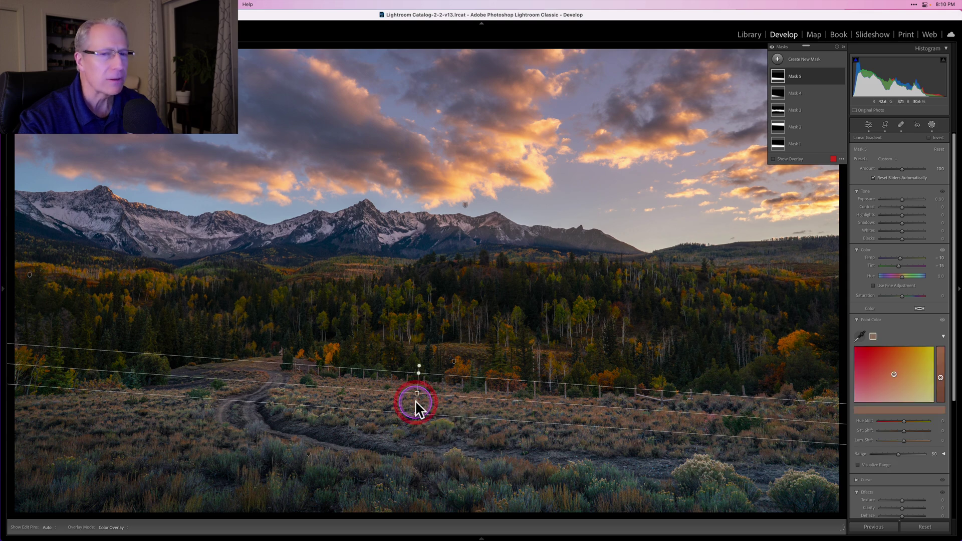
pyautogui.rightClick(873, 336)
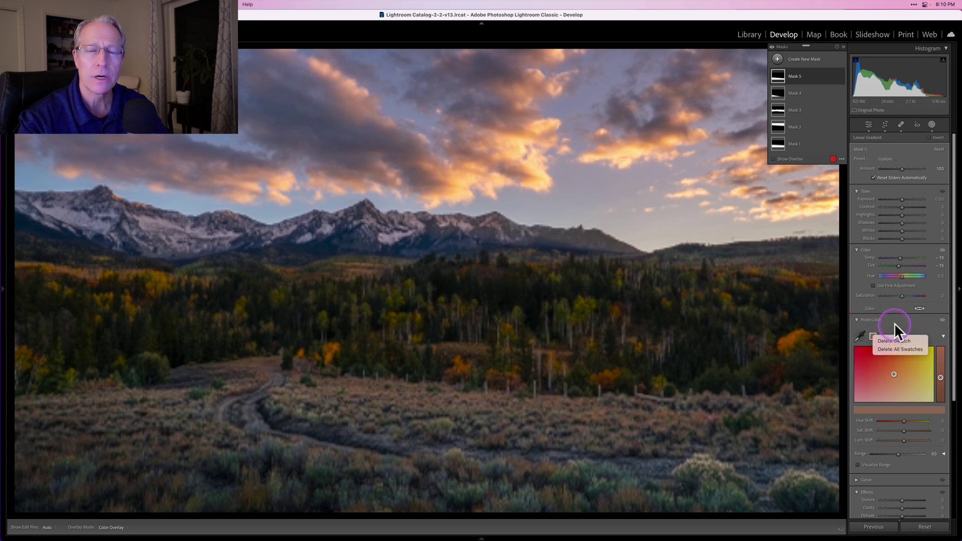
pyautogui.click(895, 325)
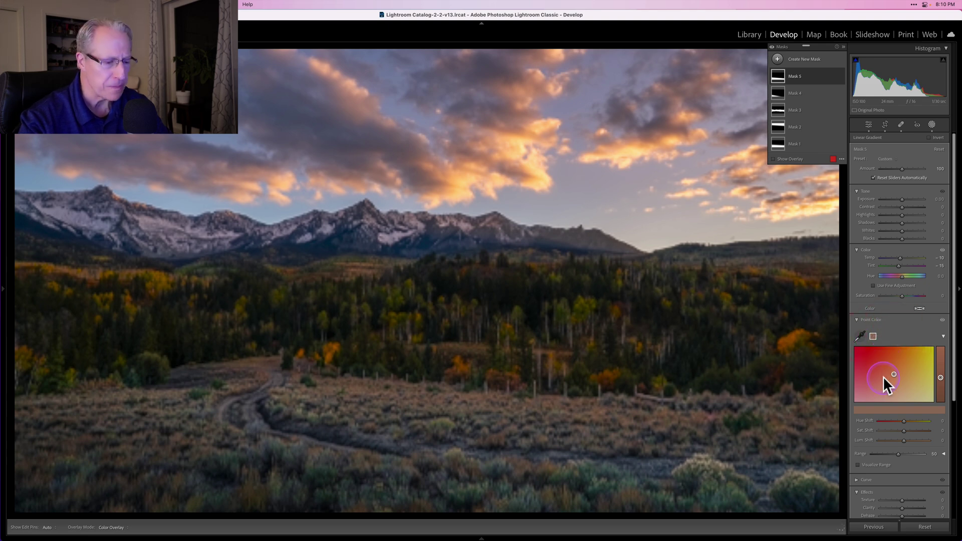
# - Set the reddish-brown sample's Hue Shift to −14, reduce Sat. Shift slightly and raise Lum. Shift to about 10
pyautogui.click(903, 420)
pyautogui.moveTo(903, 420); pyautogui.dragTo(898, 420)
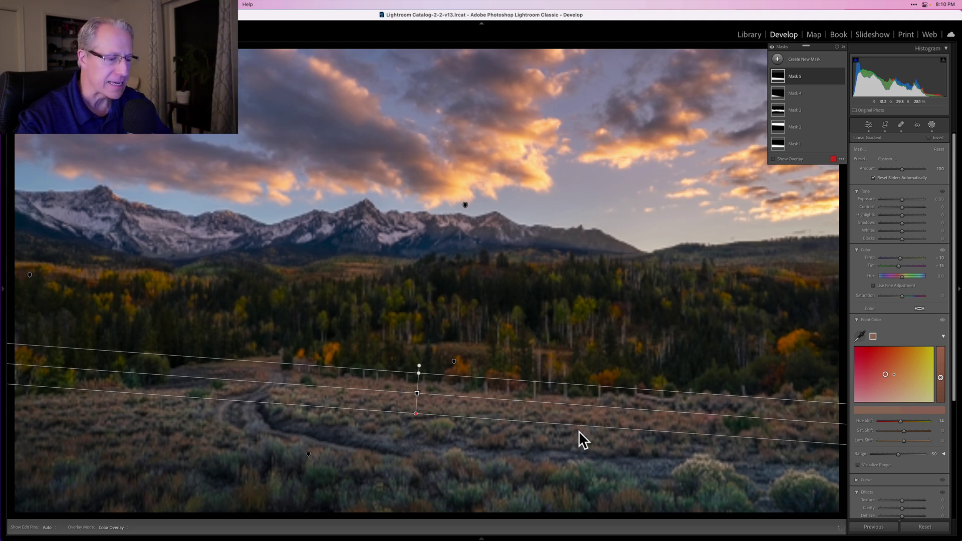
pyautogui.moveTo(904, 429); pyautogui.dragTo(908, 441)
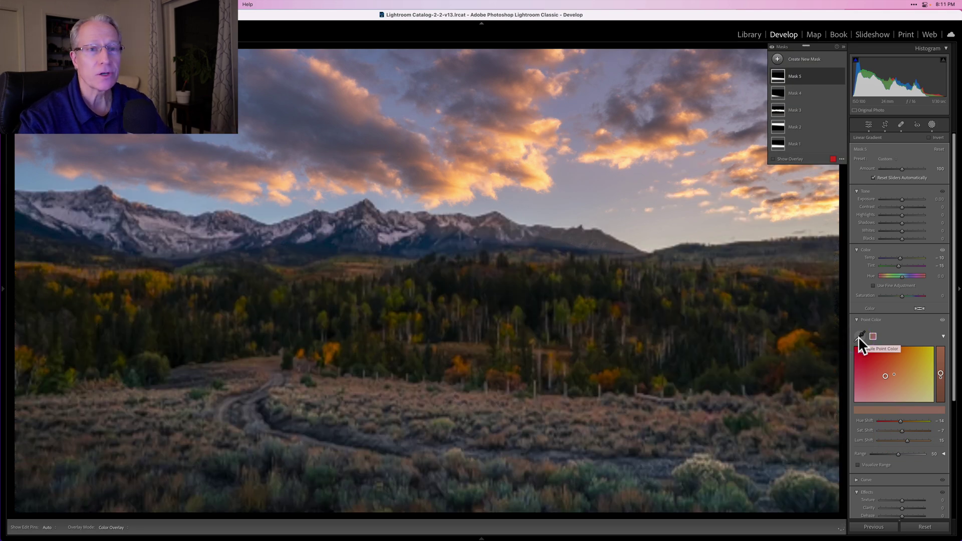
# - Add a second Point Color sample from the green sagebrush in the lower foreground and adjust its hue, saturation and luminance shifts
pyautogui.click(859, 337)
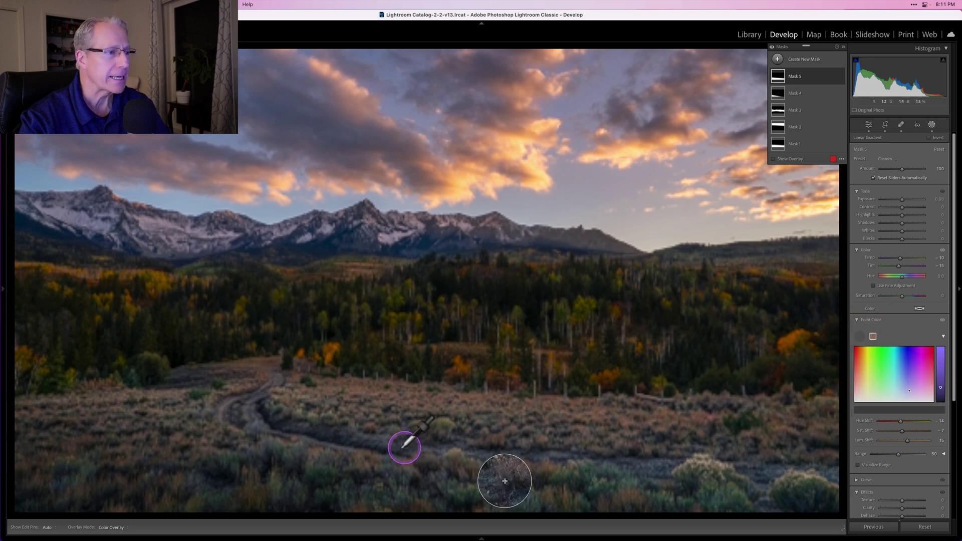
pyautogui.click(330, 468)
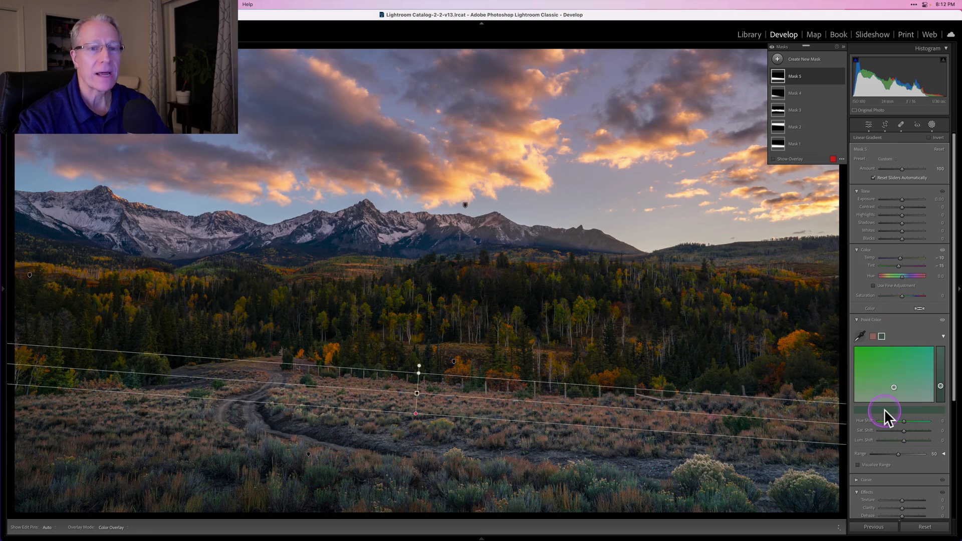
pyautogui.click(903, 423)
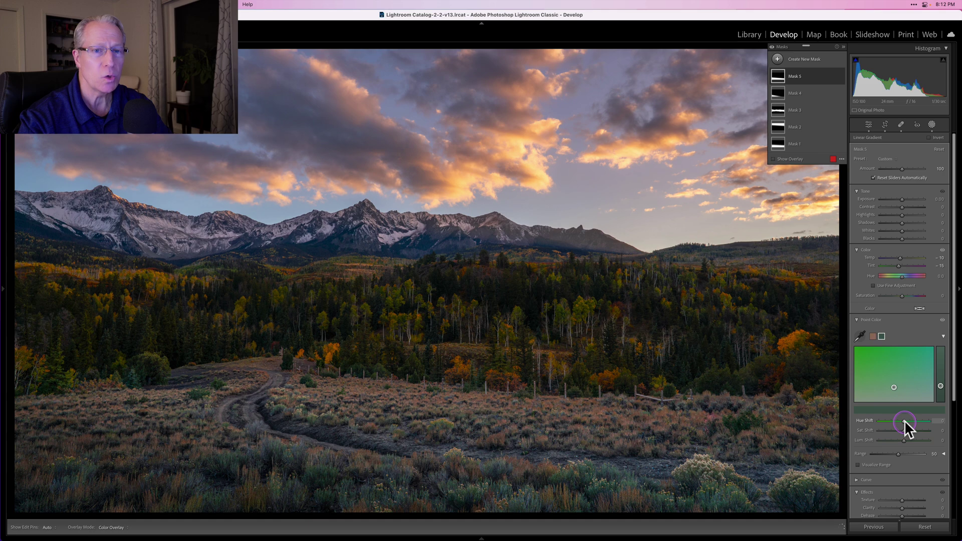
pyautogui.moveTo(905, 420); pyautogui.dragTo(898, 438)
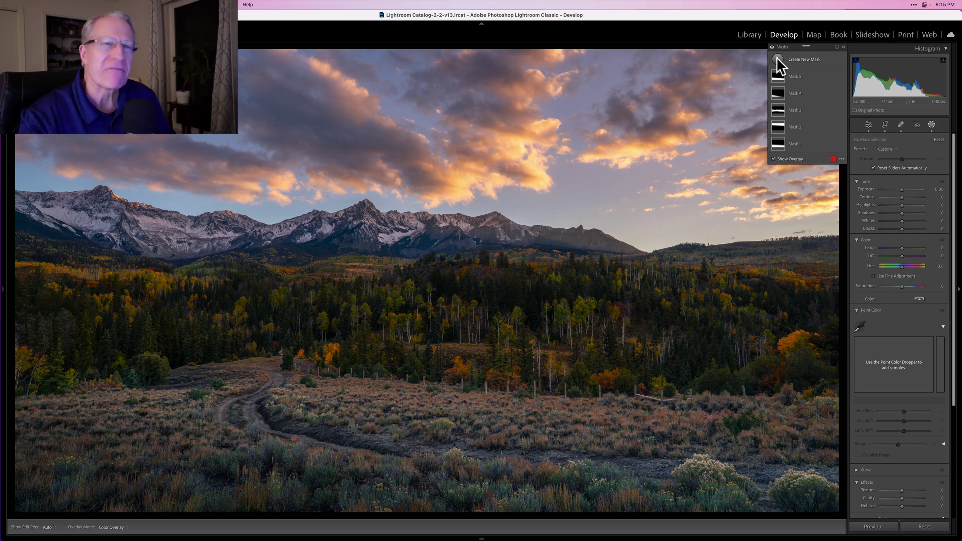
# - Create a brush mask with size 4 and Auto Mask on, paint it over the snowy mountain range, and hide the overlay
pyautogui.click(777, 58)
pyautogui.click(812, 127)
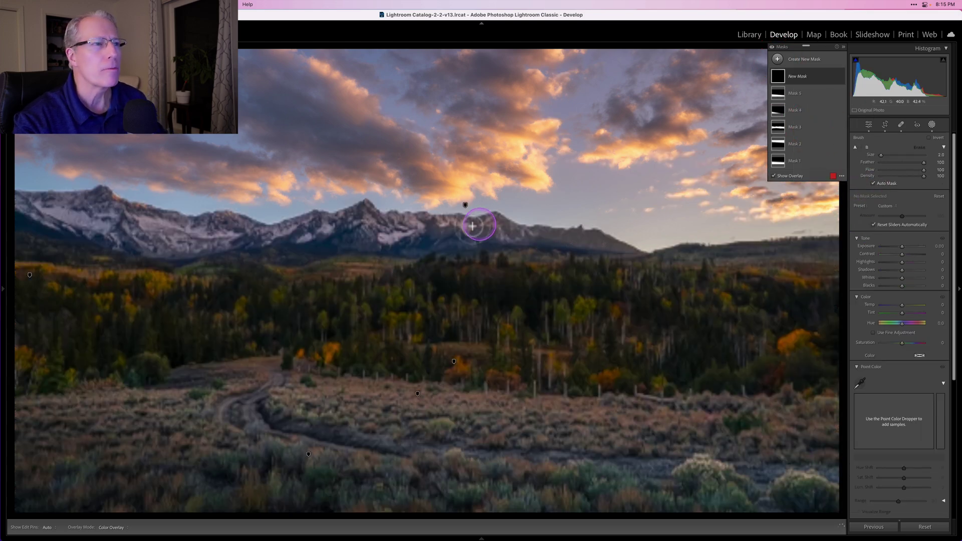
pyautogui.press(']')
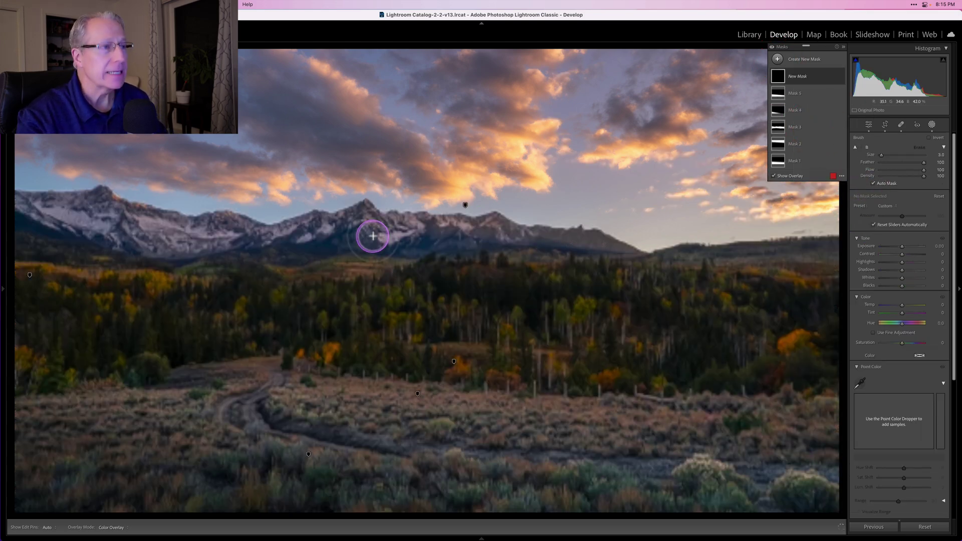
pyautogui.press(']')
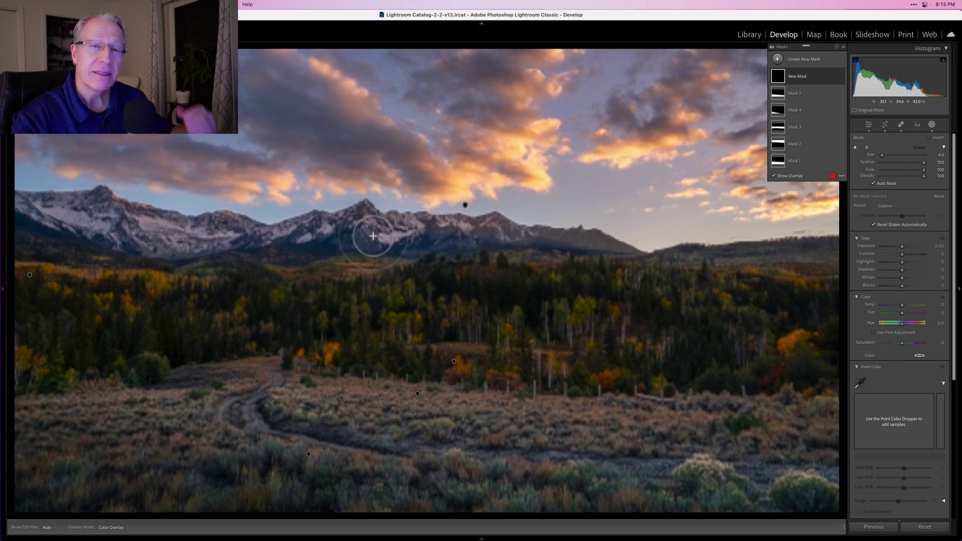
pyautogui.moveTo(352, 228)
pyautogui.mouseDown()
pyautogui.moveTo(366, 203)
pyautogui.moveTo(387, 220)
pyautogui.moveTo(480, 227)
pyautogui.moveTo(497, 219)
pyautogui.moveTo(527, 234)
pyautogui.moveTo(602, 241)
pyautogui.moveTo(497, 231)
pyautogui.moveTo(383, 249)
pyautogui.moveTo(69, 200)
pyautogui.mouseUp()
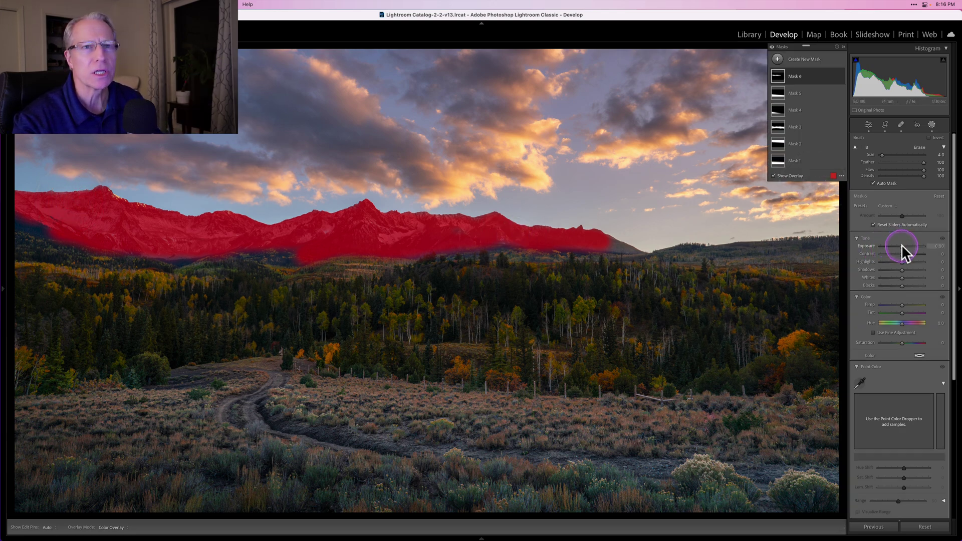
pyautogui.press('o')
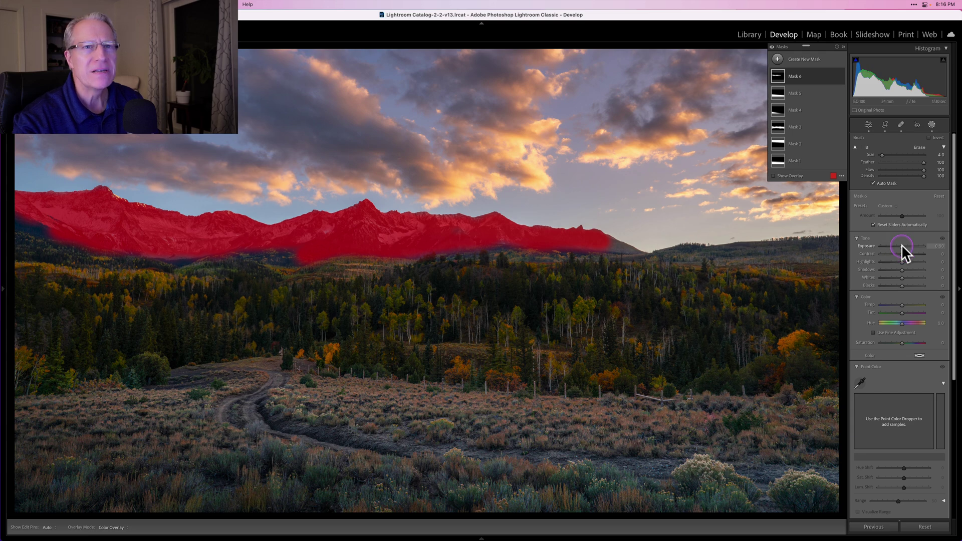
# - Brighten and warm the mountain mask with Exposure 0.17, Whites 10 and Temp 7
pyautogui.moveTo(901, 246); pyautogui.dragTo(903, 276)
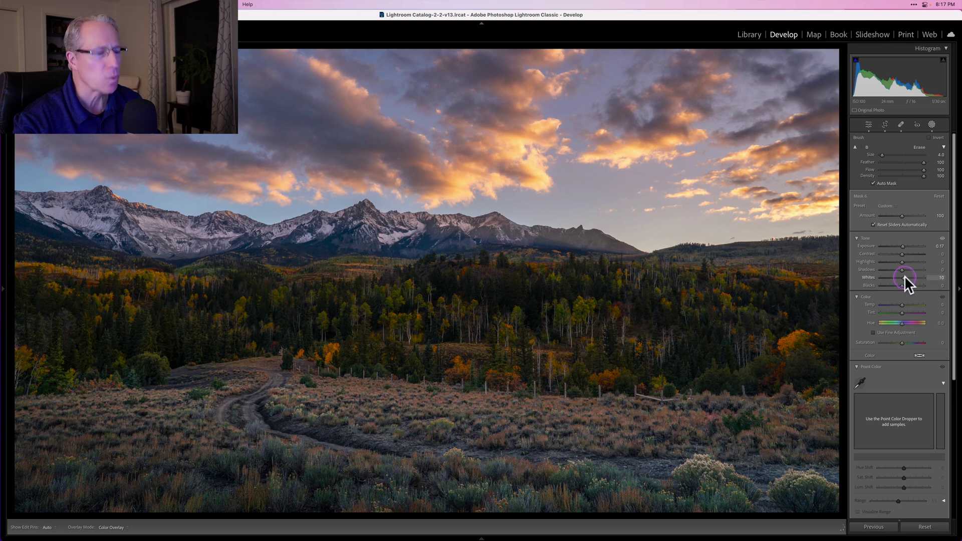
pyautogui.moveTo(905, 277); pyautogui.dragTo(902, 304)
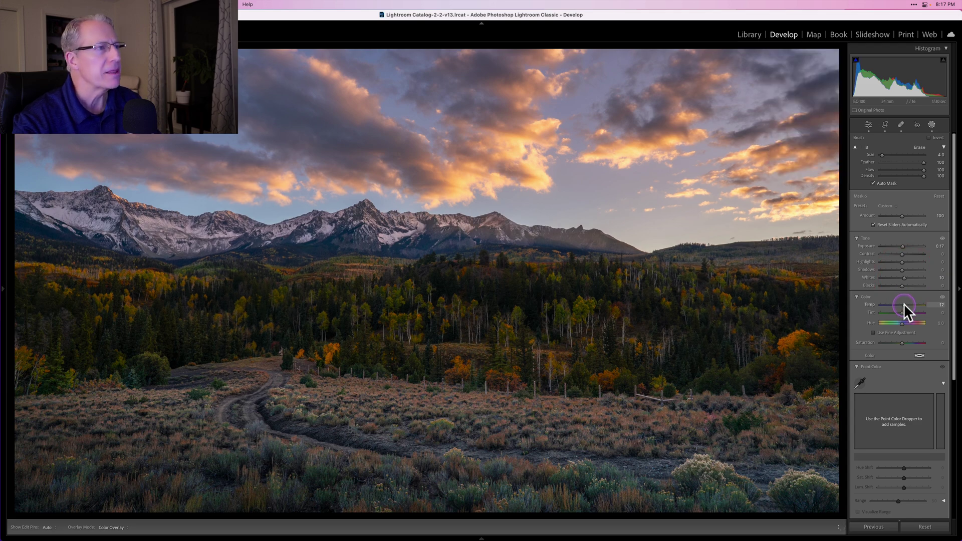
pyautogui.moveTo(905, 305); pyautogui.dragTo(904, 304)
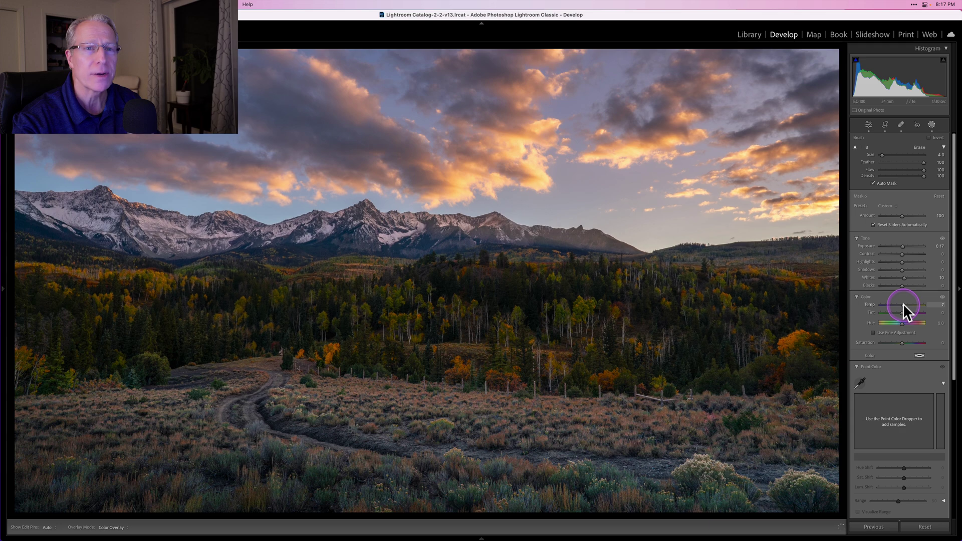
pyautogui.moveTo(903, 304); pyautogui.dragTo(903, 304)
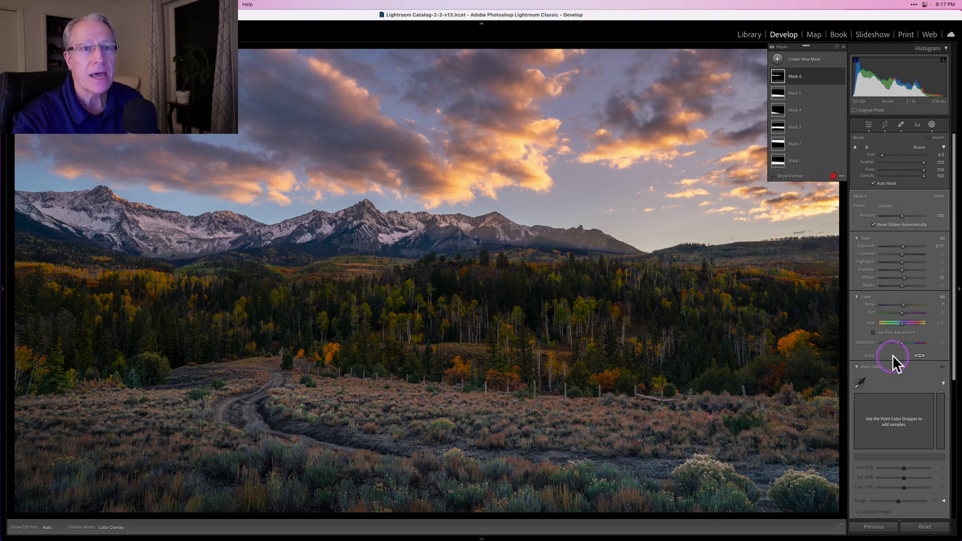
# - Set the mountain mask's Texture to about 16 and Clarity to 17
pyautogui.scroll(-1, 897, 368)
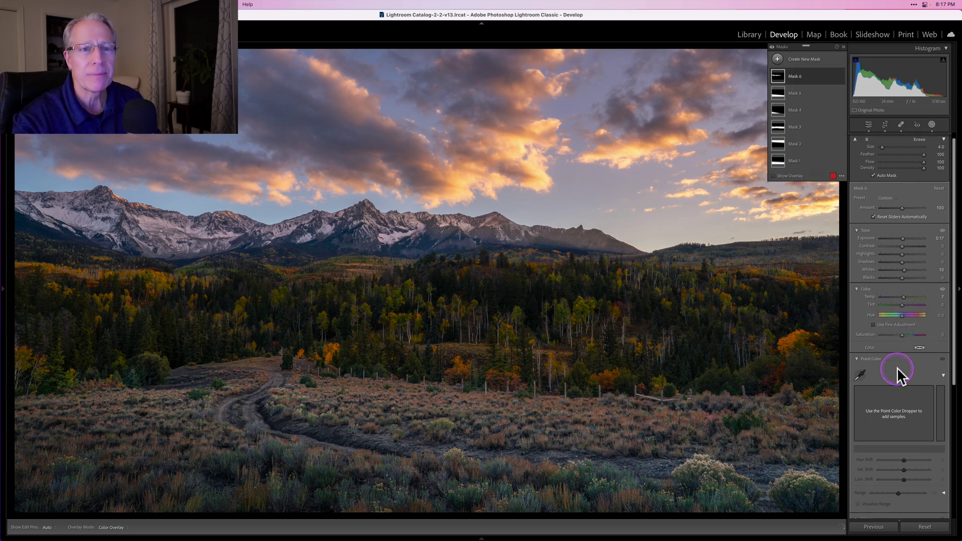
pyautogui.click(874, 358)
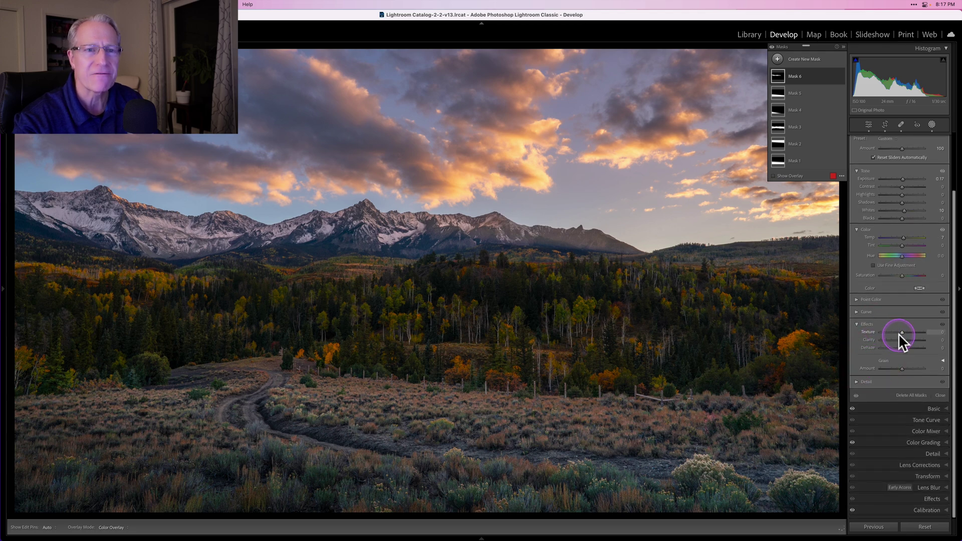
pyautogui.moveTo(899, 333); pyautogui.dragTo(905, 332)
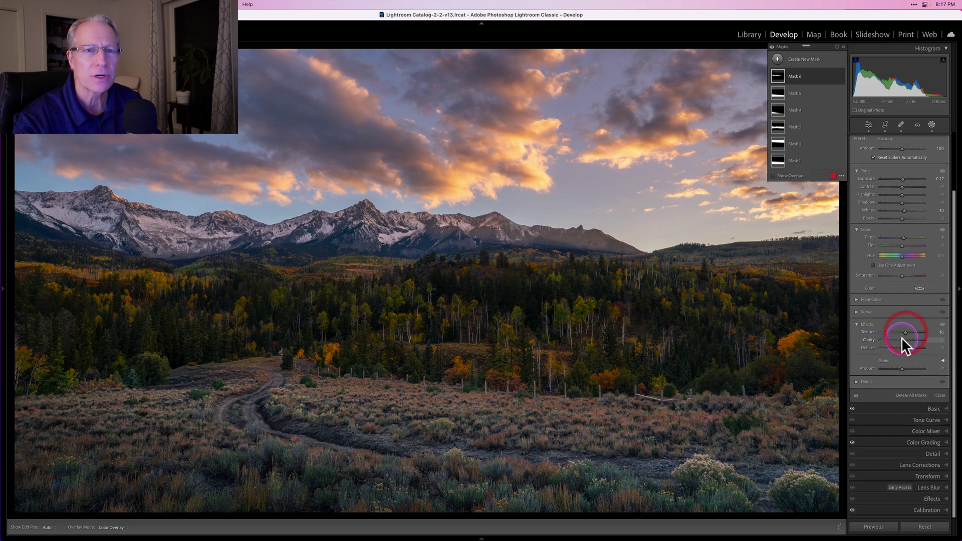
pyautogui.click(901, 338)
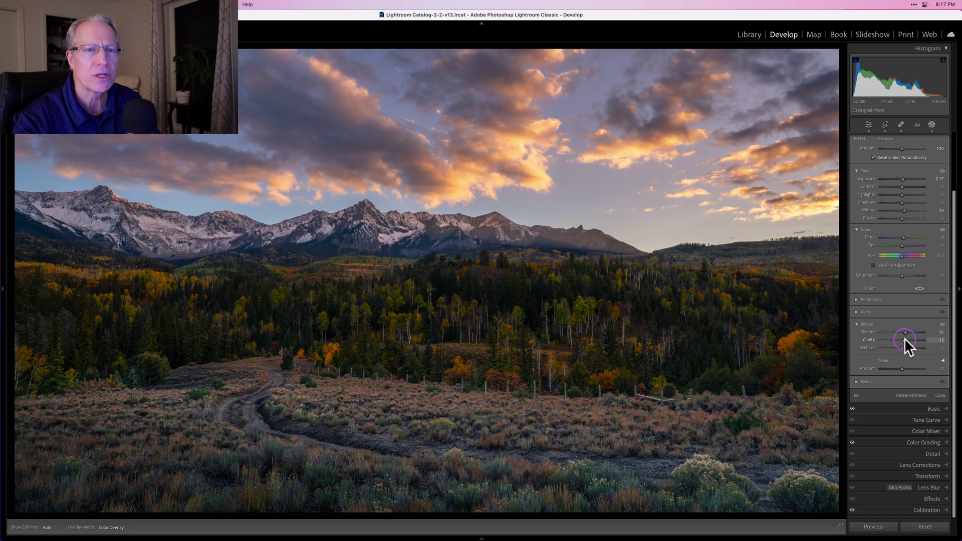
pyautogui.moveTo(905, 337); pyautogui.dragTo(906, 338)
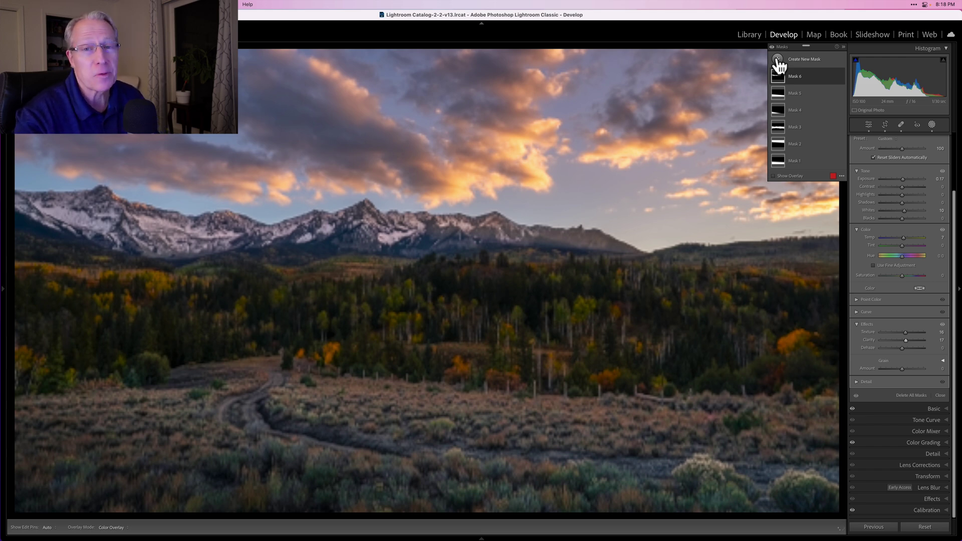
# - Create a Luminance Range mask from the dark slope below the peaks and lower its upper range limit to exclude the brighter mountain areas
pyautogui.click(778, 59)
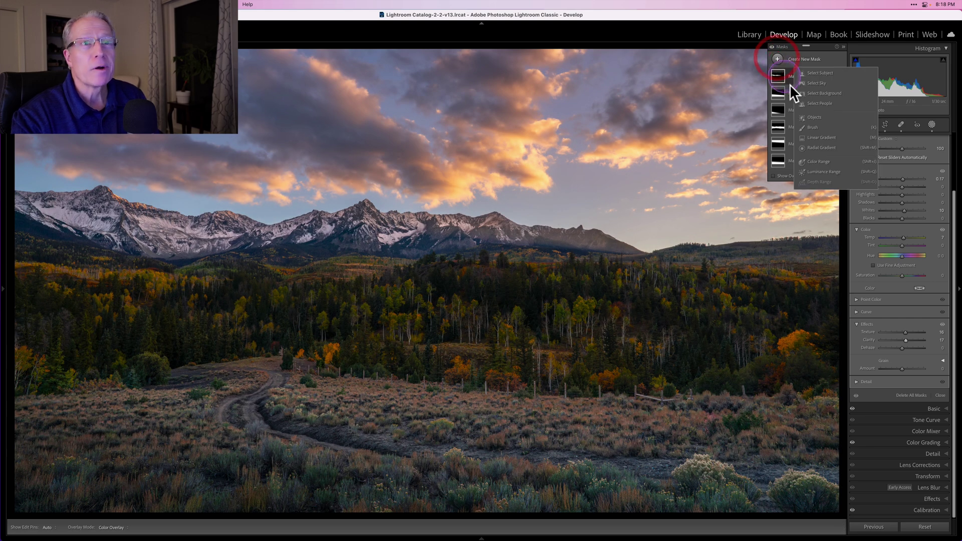
pyautogui.click(815, 170)
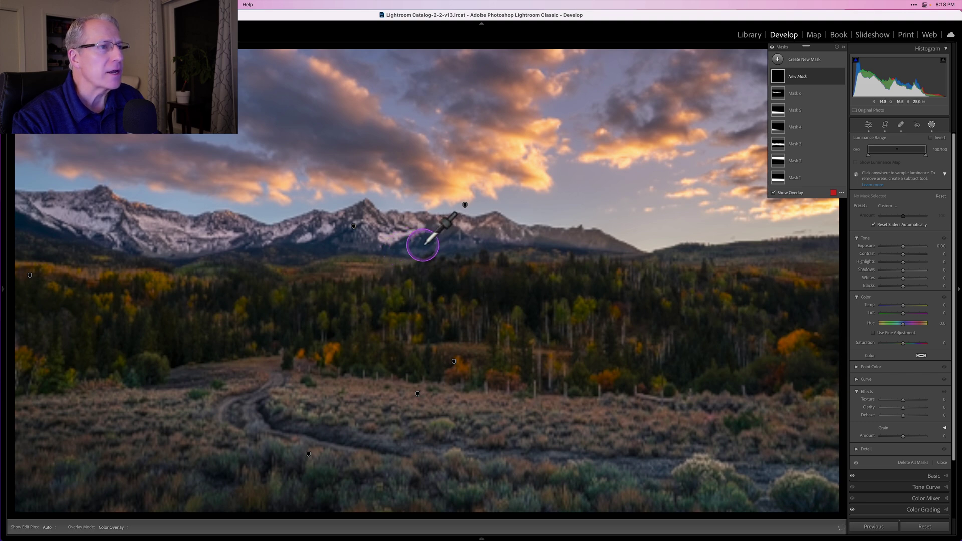
pyautogui.click(423, 245)
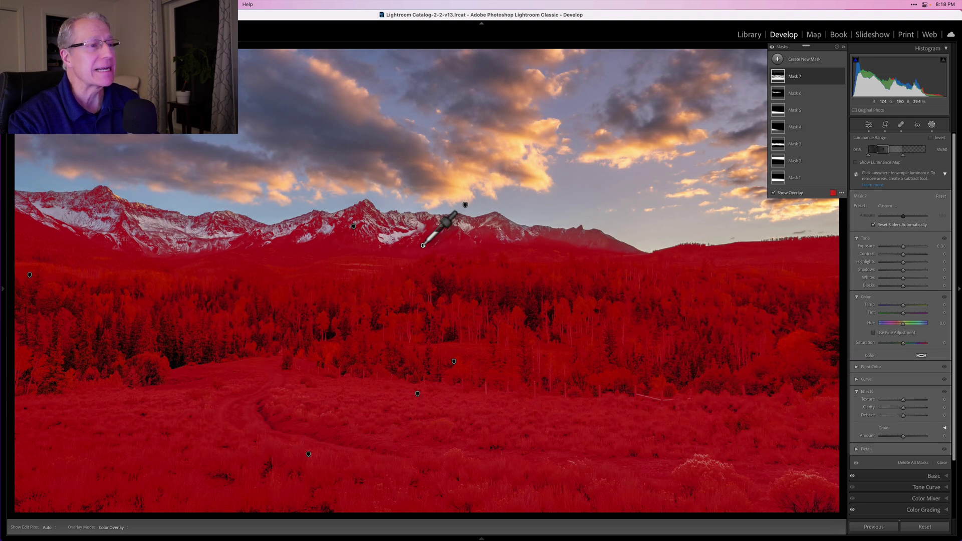
pyautogui.click(608, 254)
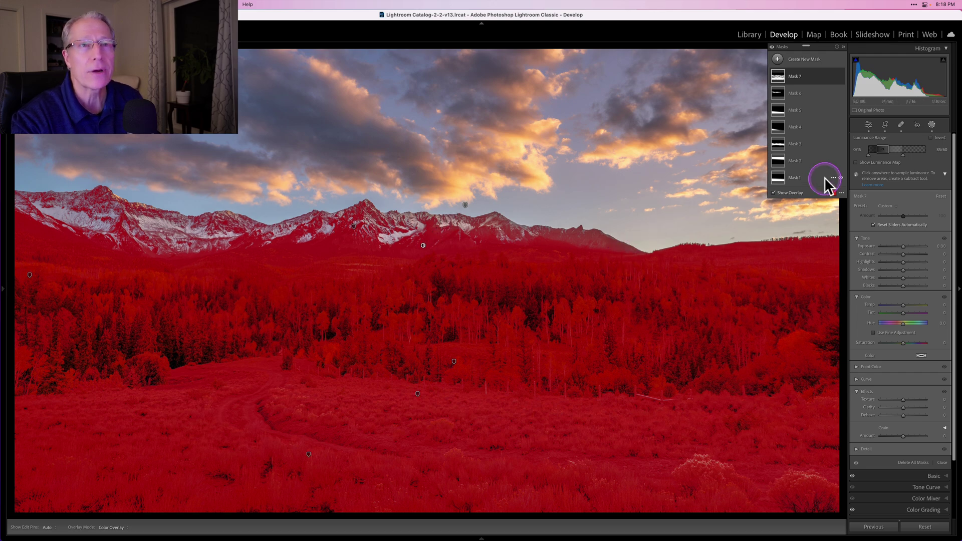
pyautogui.click(888, 149)
pyautogui.moveTo(893, 150); pyautogui.dragTo(903, 156)
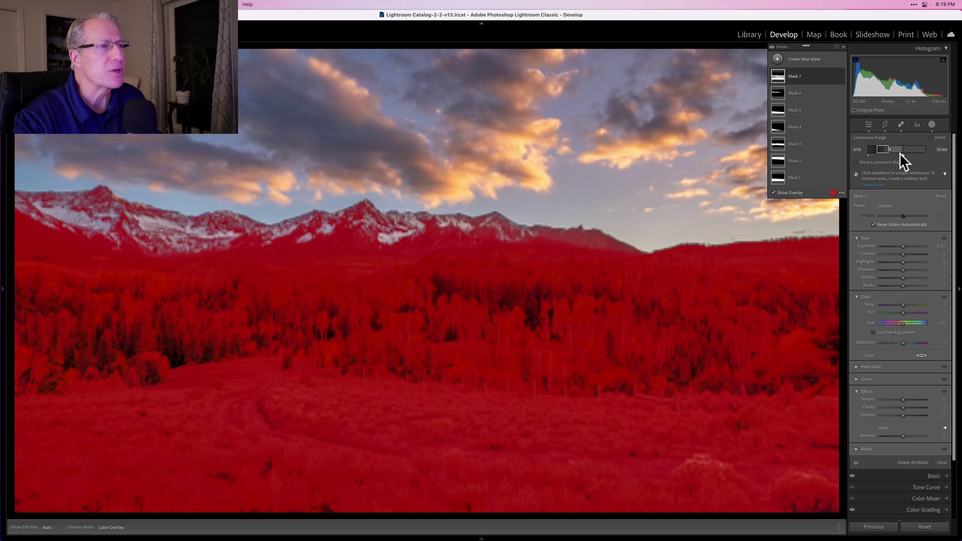
pyautogui.moveTo(900, 152); pyautogui.dragTo(889, 149)
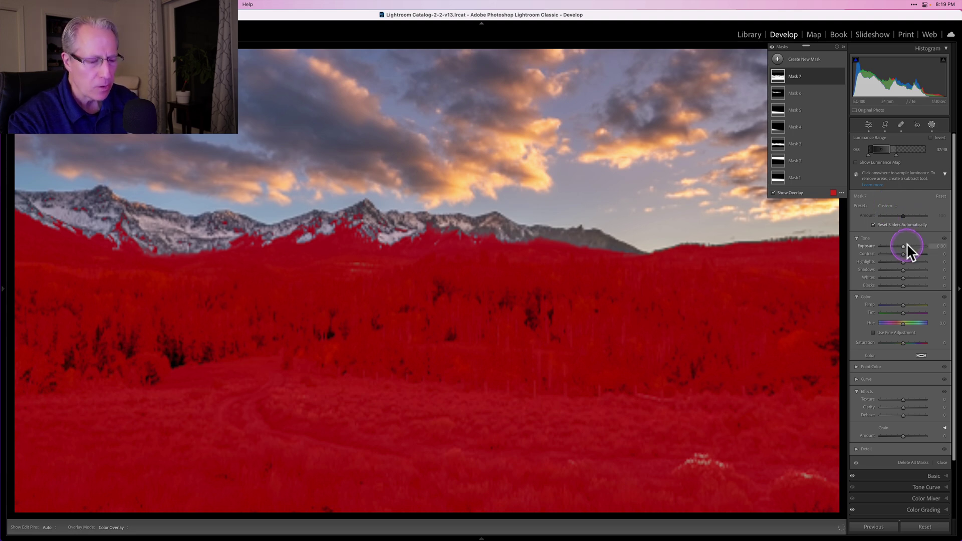
# - Set the luminance mask's Exposure to about 0.20, Contrast to about 16, Temp to −4 and Tint to 10, then compare with it hidden
pyautogui.moveTo(903, 246); pyautogui.dragTo(906, 254)
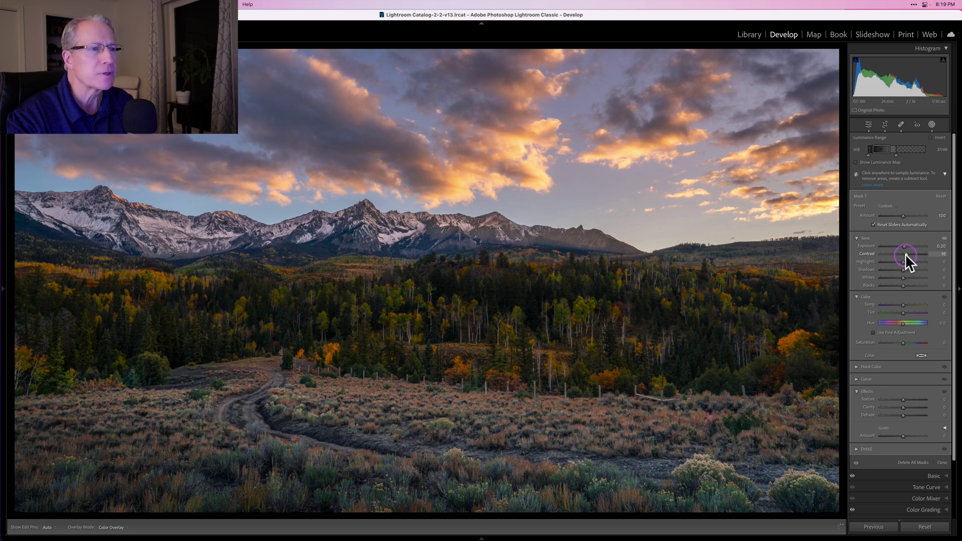
pyautogui.moveTo(906, 253); pyautogui.dragTo(906, 254)
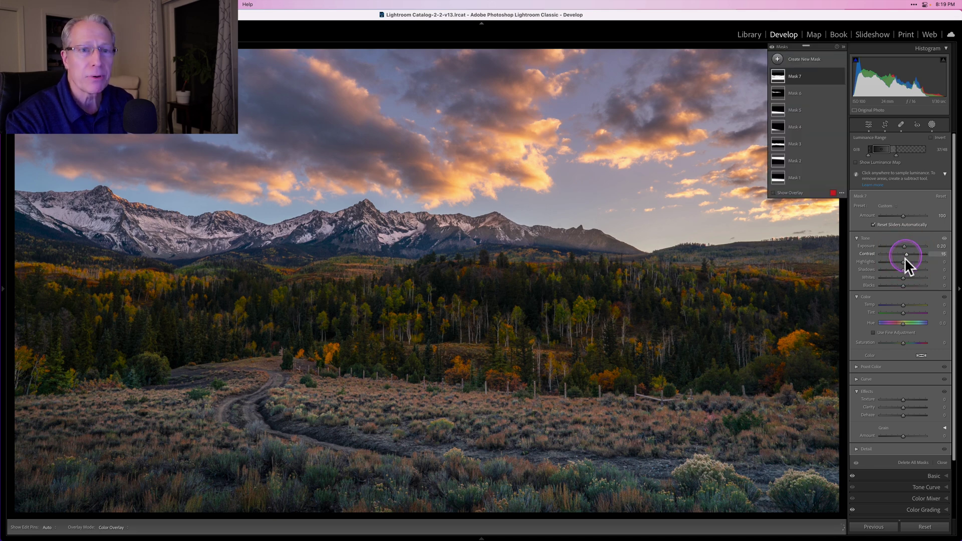
pyautogui.moveTo(901, 305); pyautogui.dragTo(901, 304)
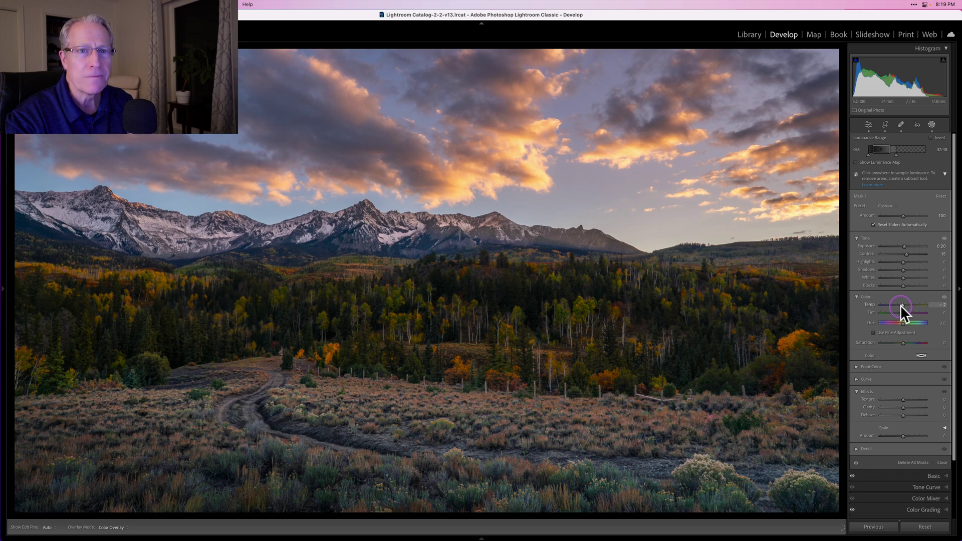
pyautogui.moveTo(900, 306); pyautogui.dragTo(903, 310)
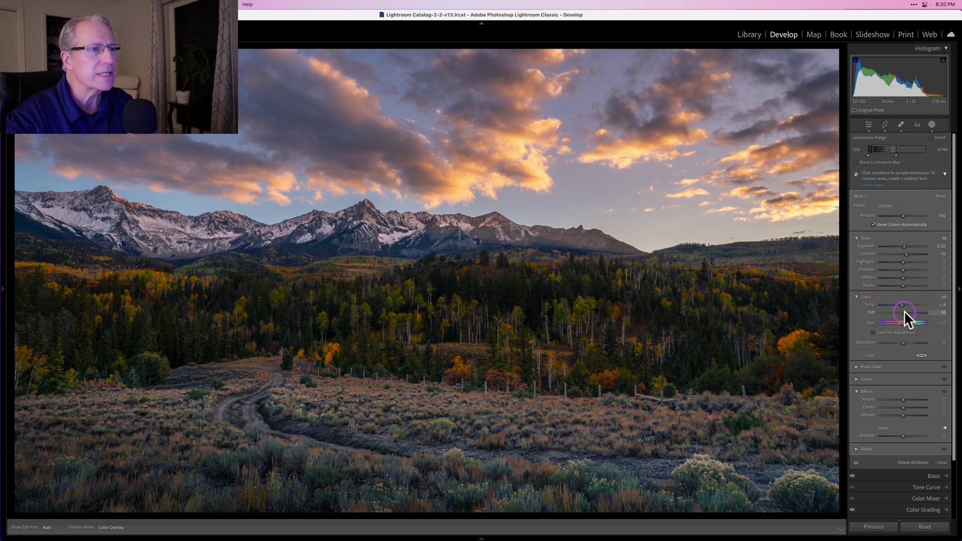
pyautogui.moveTo(905, 311); pyautogui.dragTo(904, 311)
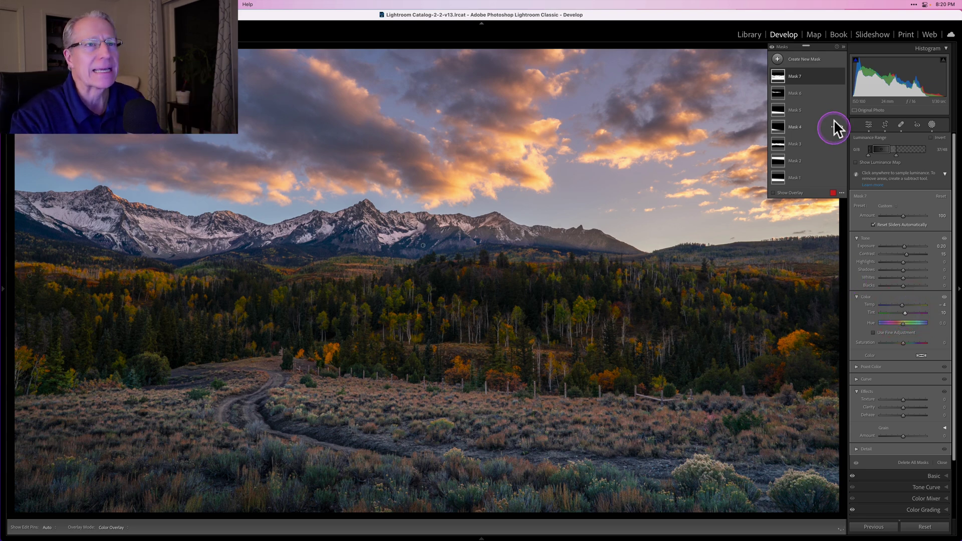
pyautogui.click(840, 75)
pyautogui.click(813, 144)
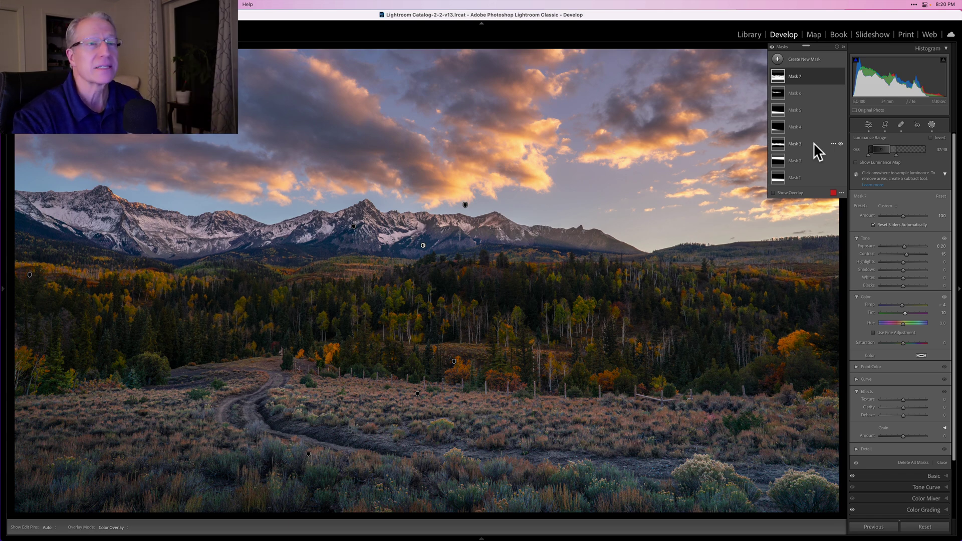
# - Create a Color Range mask sampled from the dark evergreens in the middle of the forest and set its Exposure to −0.13
pyautogui.click(777, 60)
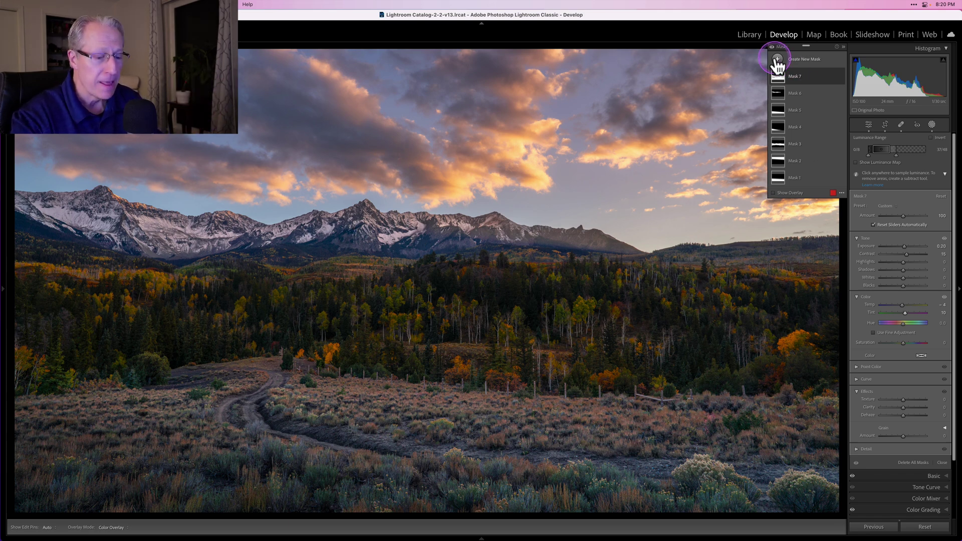
pyautogui.click(778, 60)
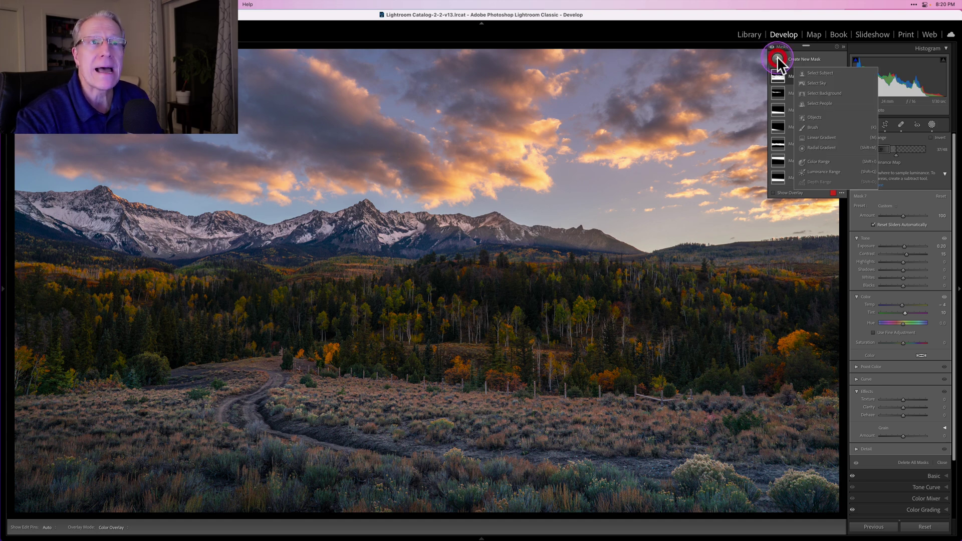
pyautogui.click(822, 161)
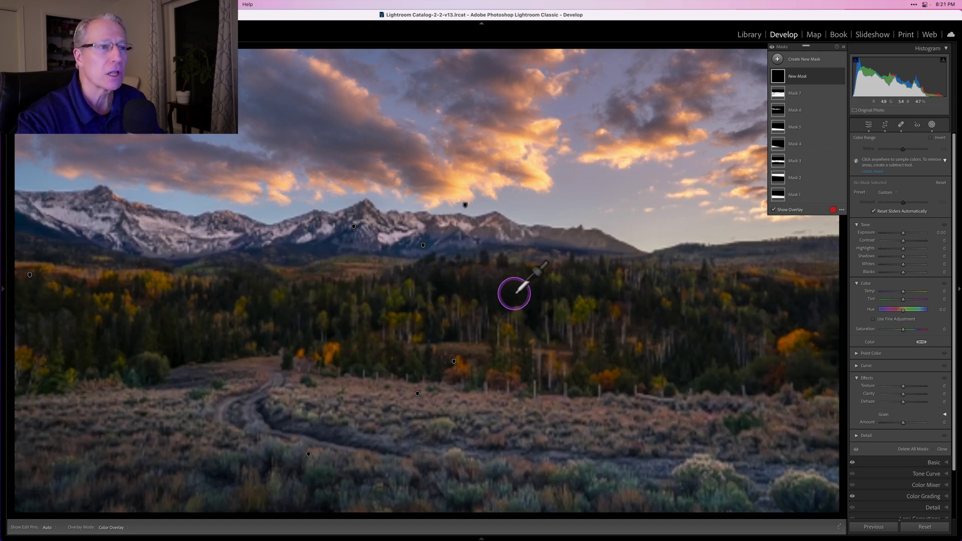
pyautogui.click(514, 294)
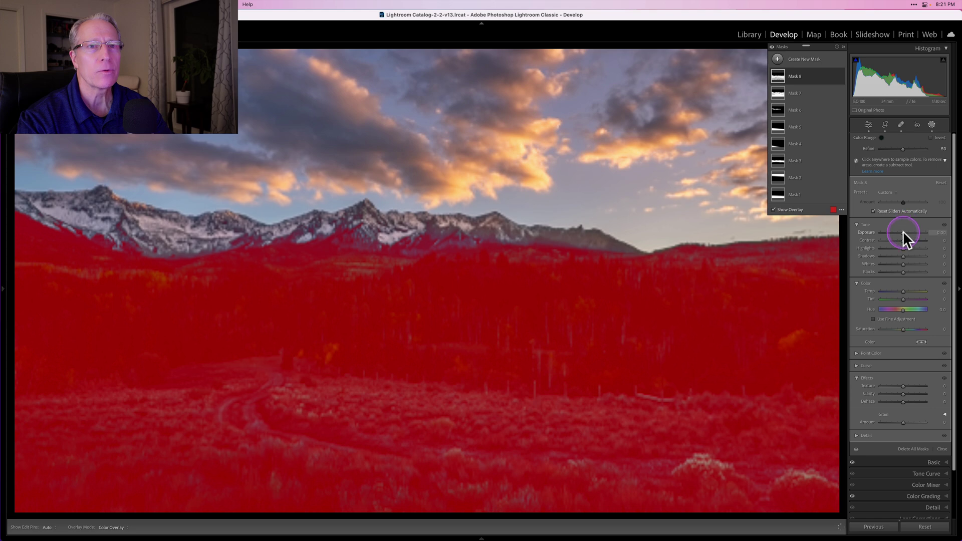
pyautogui.moveTo(904, 232); pyautogui.dragTo(903, 231)
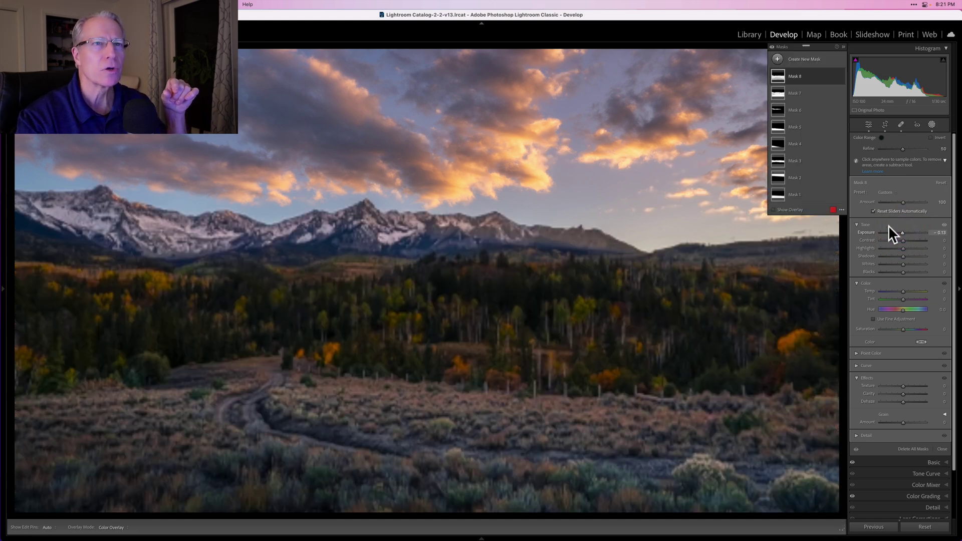
# - Leave masking to view the whole photo without mask pins, checking the mask list once more in between
pyautogui.click(930, 126)
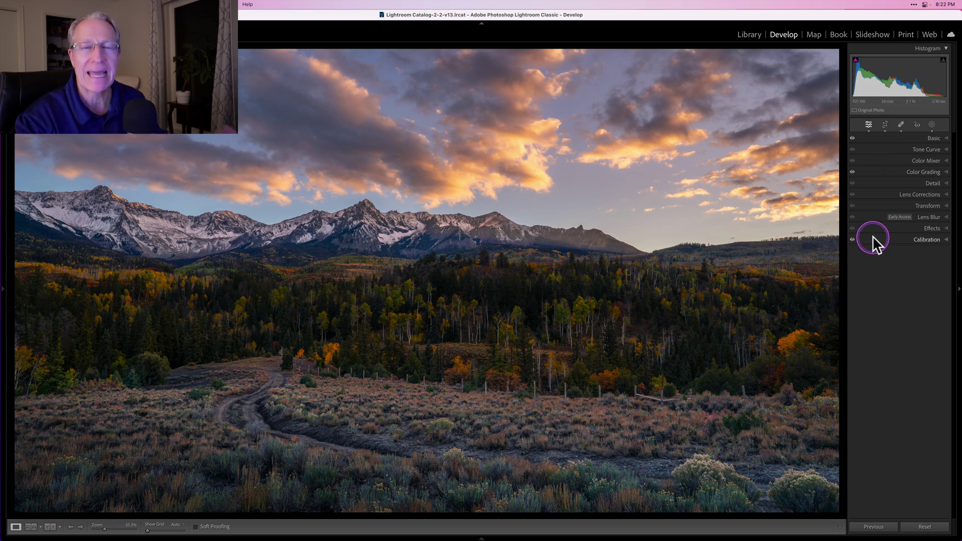
pyautogui.click(933, 124)
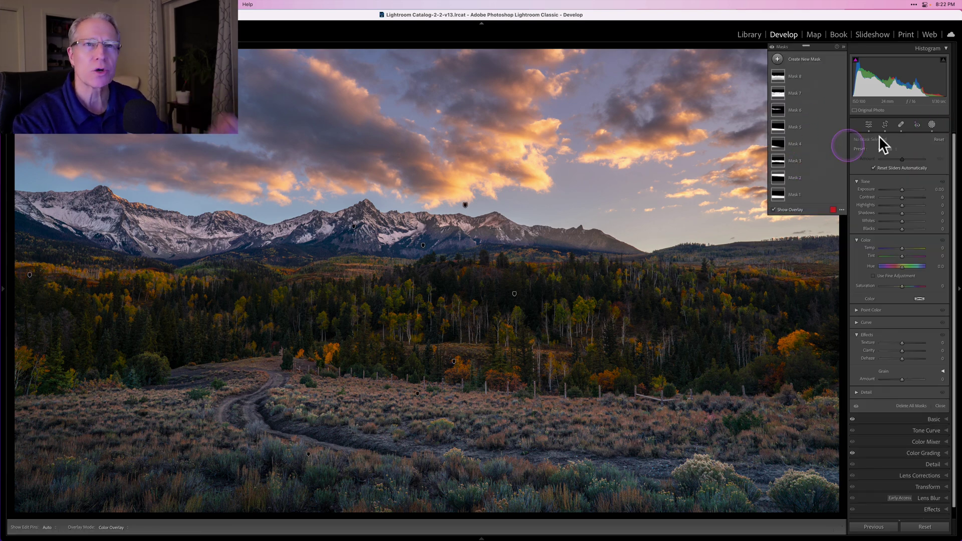
pyautogui.click(932, 124)
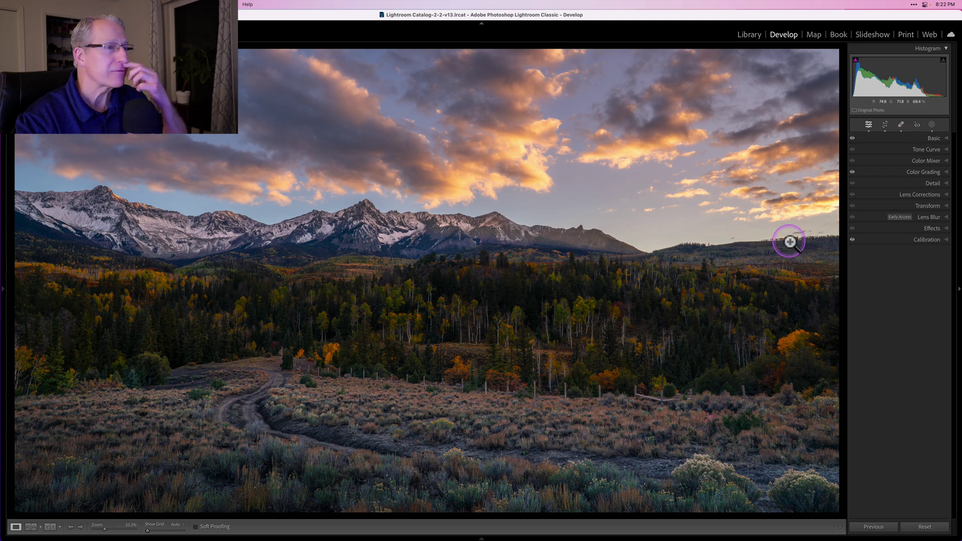